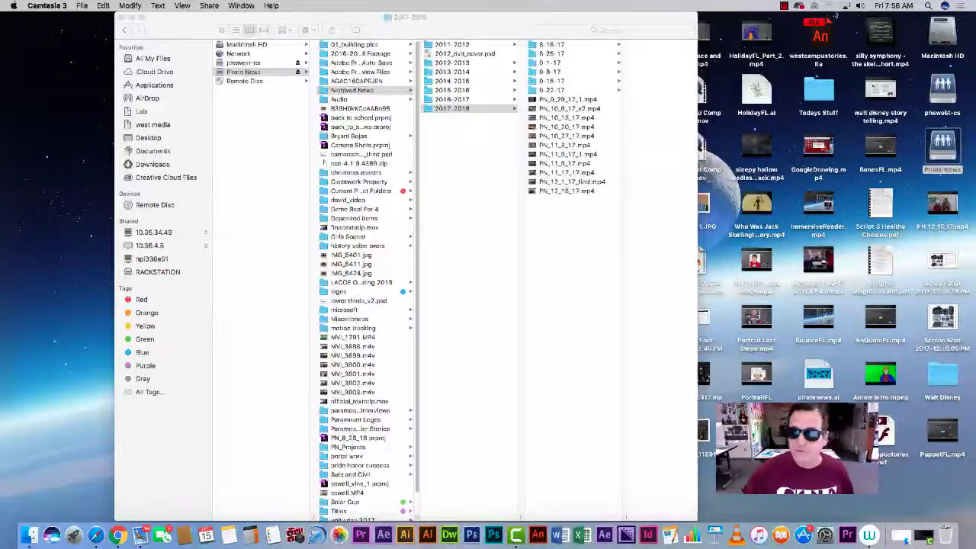
{"action": "left_click", "coordinate": [785, 6]}
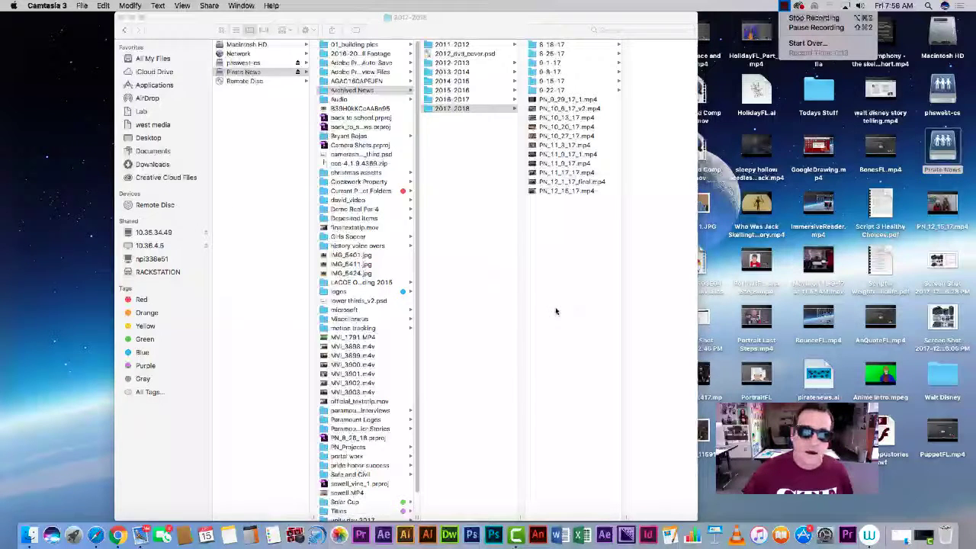
{"action": "left_click", "coordinate": [480, 292]}
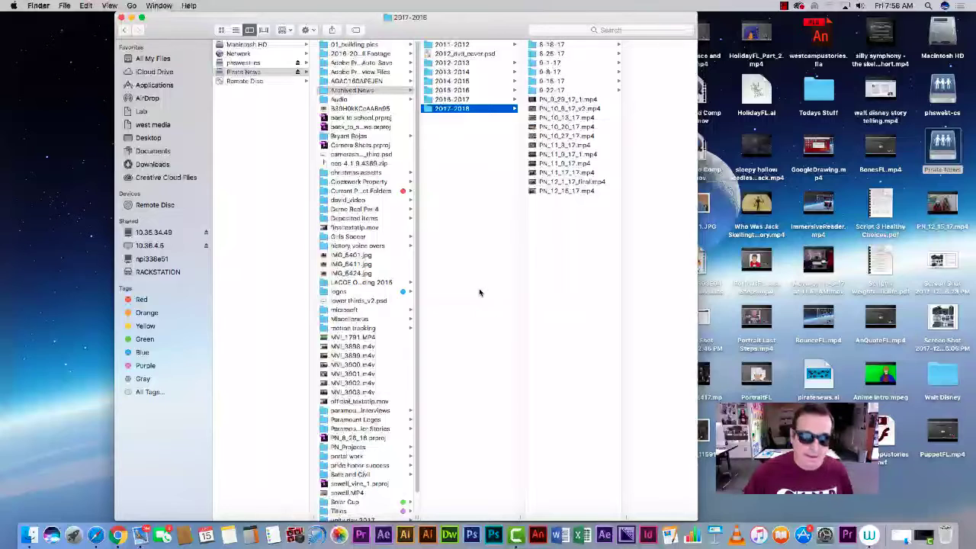
Launch Photoshop CC 2017.
{"action": "left_click", "coordinate": [494, 536]}
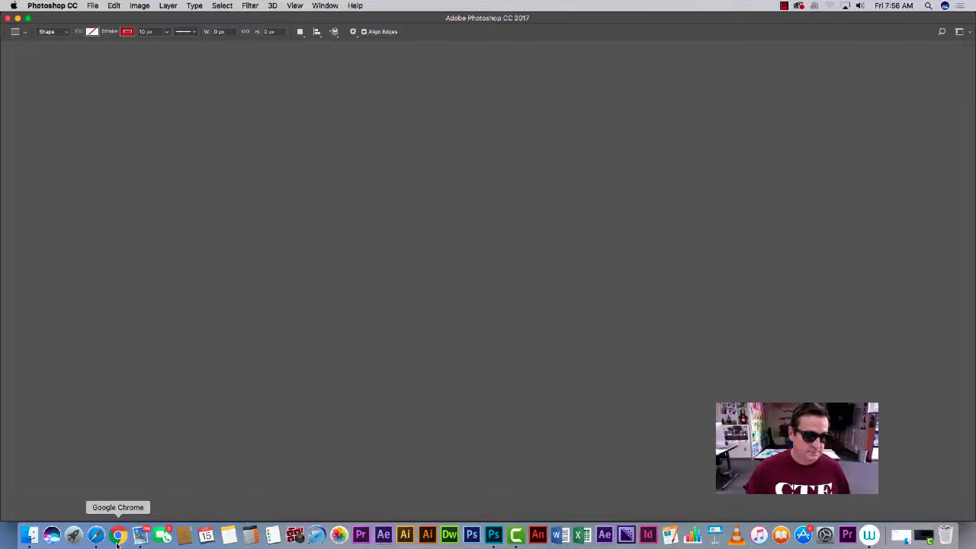
Switch to Chrome and open the Animation page of a student's portfolio through the bookmarked class website.
{"action": "left_click", "coordinate": [118, 536]}
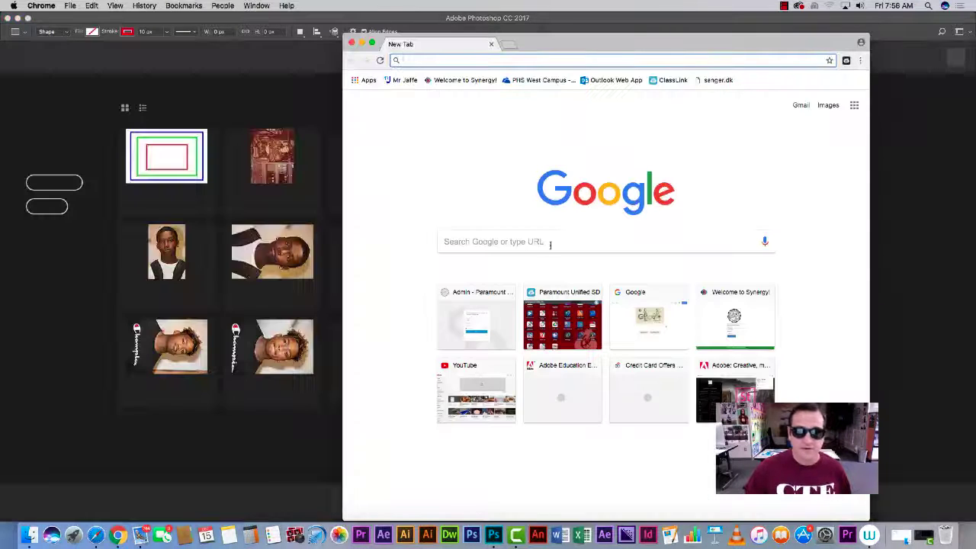
{"action": "left_click", "coordinate": [403, 80]}
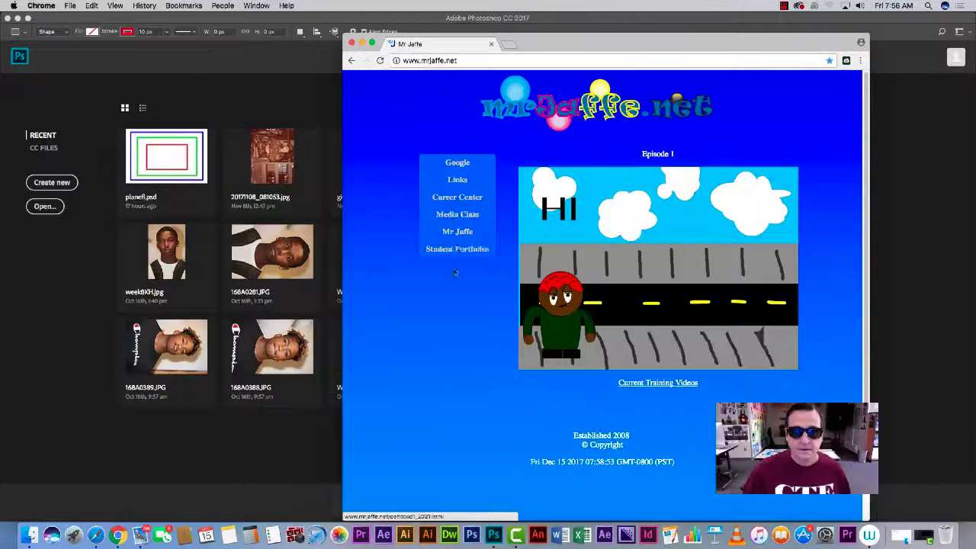
{"action": "mouse_move", "coordinate": [454, 247]}
{"action": "left_click", "coordinate": [524, 266]}
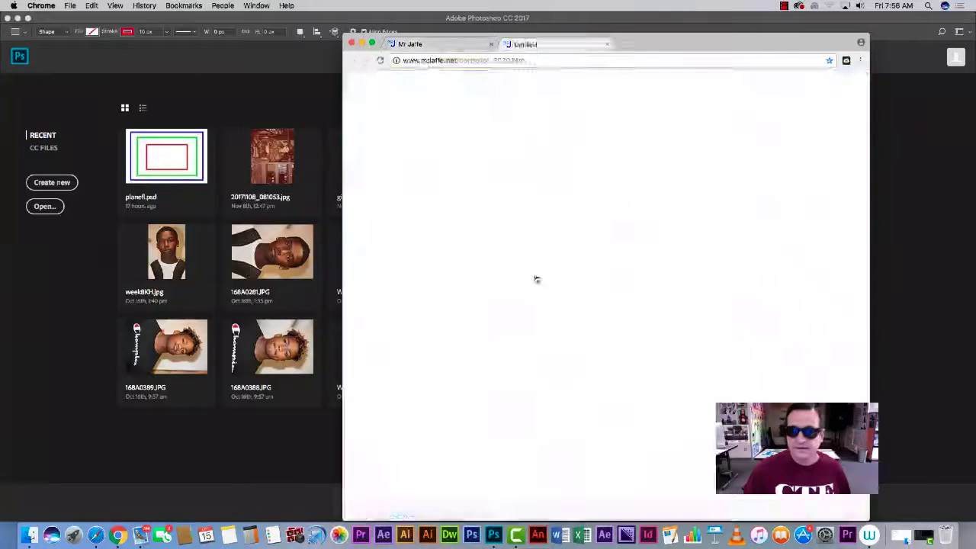
{"action": "left_click", "coordinate": [709, 190]}
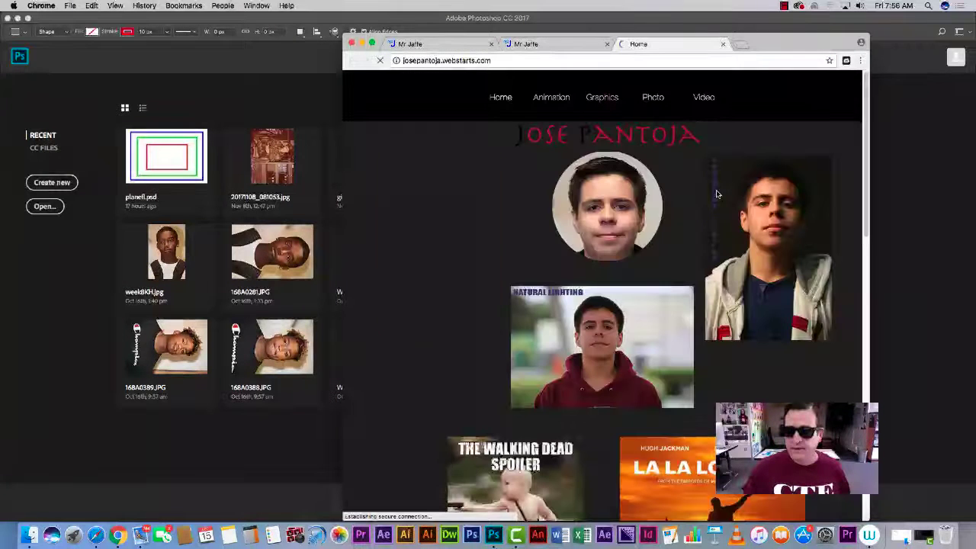
{"action": "left_click", "coordinate": [561, 107]}
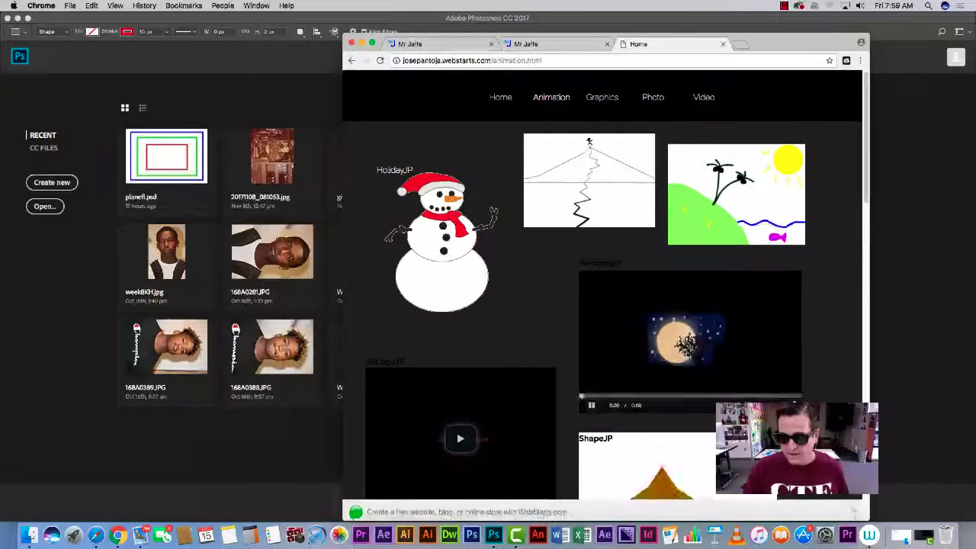
View the moon animation video in full screen, exit full screen and close the browser window.
{"action": "left_click", "coordinate": [794, 405]}
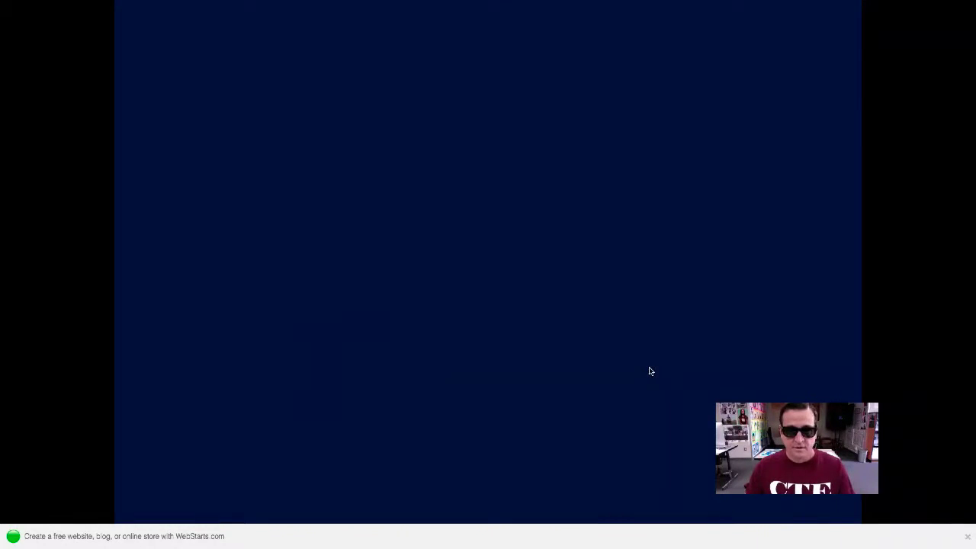
{"action": "key", "text": "Escape"}
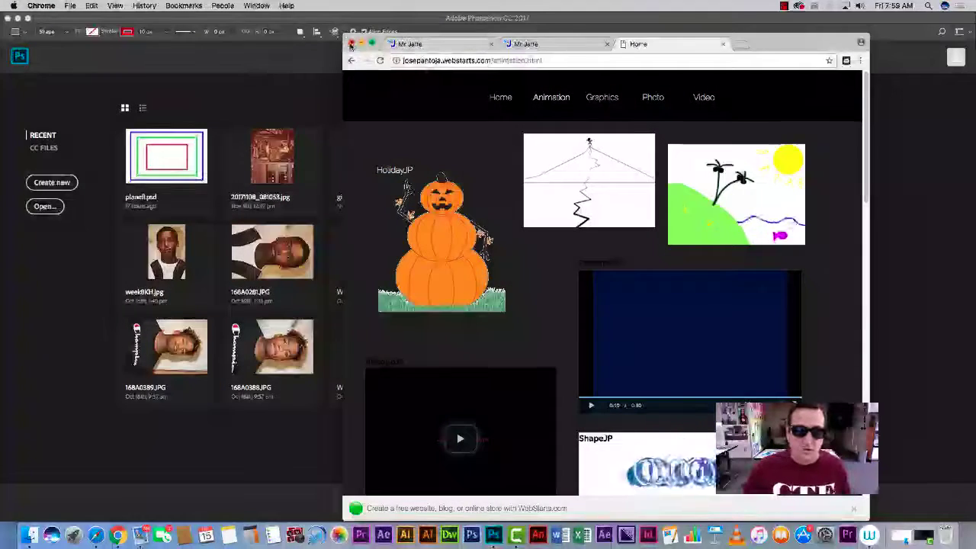
{"action": "left_click", "coordinate": [351, 43]}
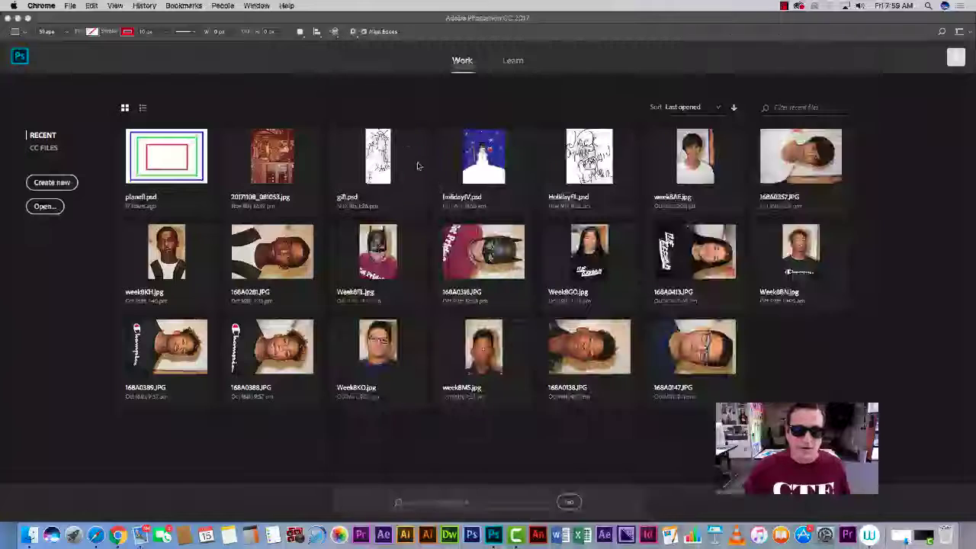
Open the recent file planefl.psd and decline creating a new library from it.
{"action": "left_click", "coordinate": [162, 179]}
{"action": "left_click", "coordinate": [161, 175]}
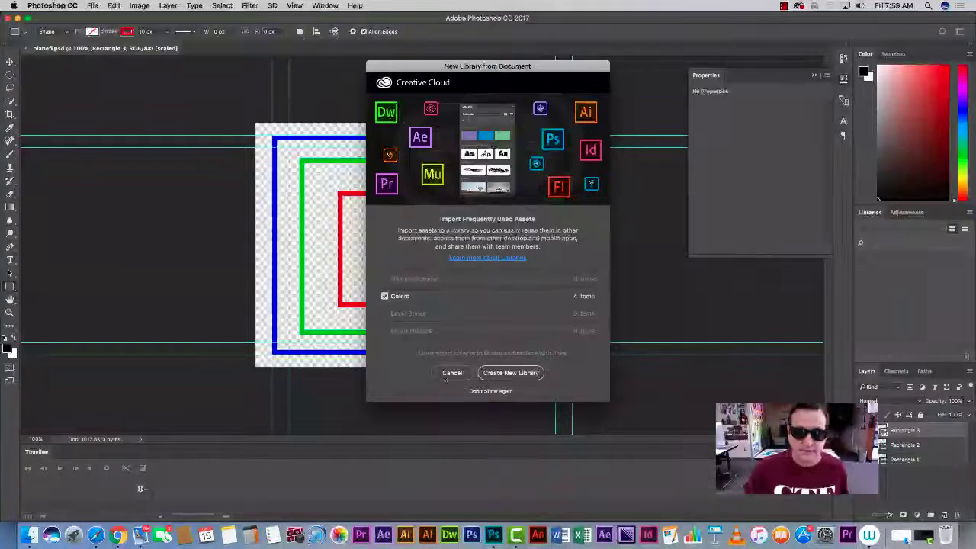
{"action": "left_click", "coordinate": [453, 373]}
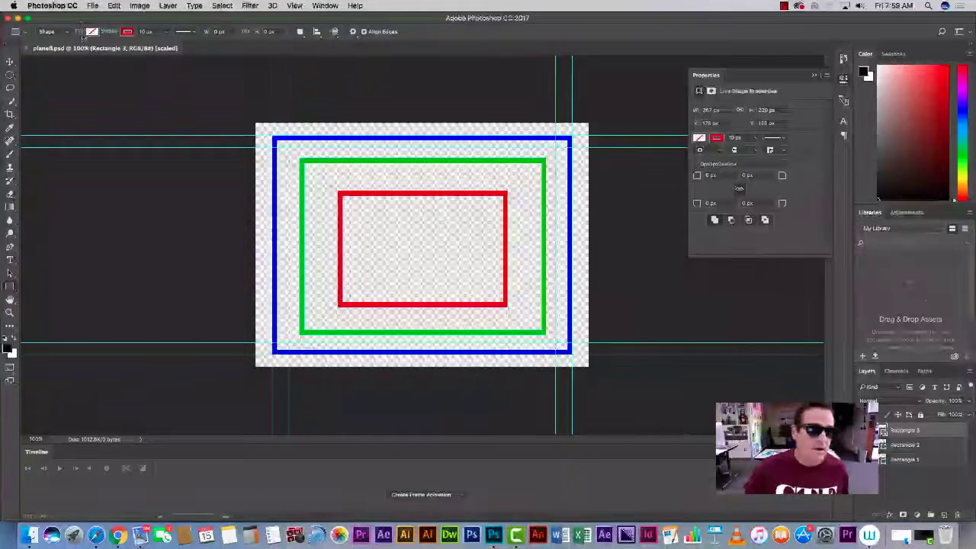
Start a new document using the NTSC DV film and video preset, 720 x 480 pixels at 72 ppi.
{"action": "left_click", "coordinate": [92, 6]}
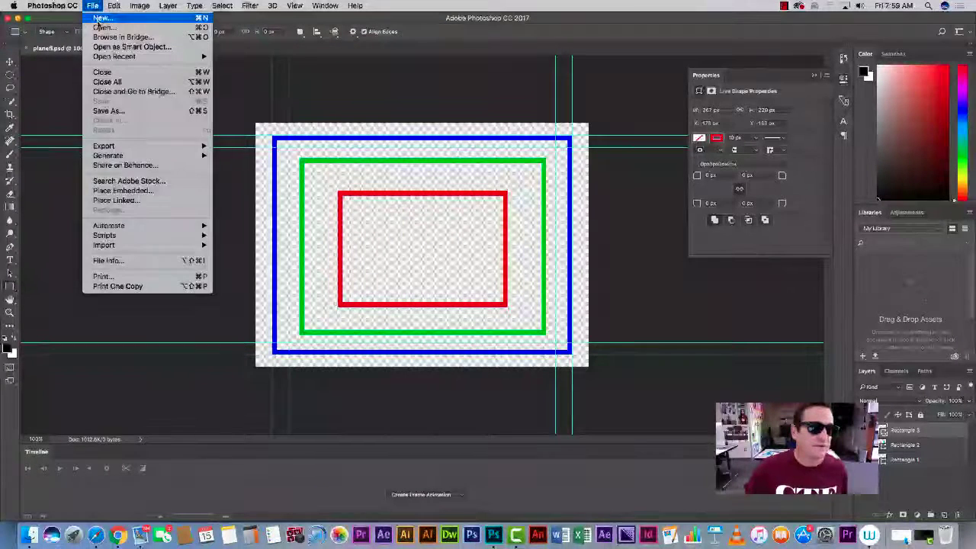
{"action": "left_click", "coordinate": [97, 22]}
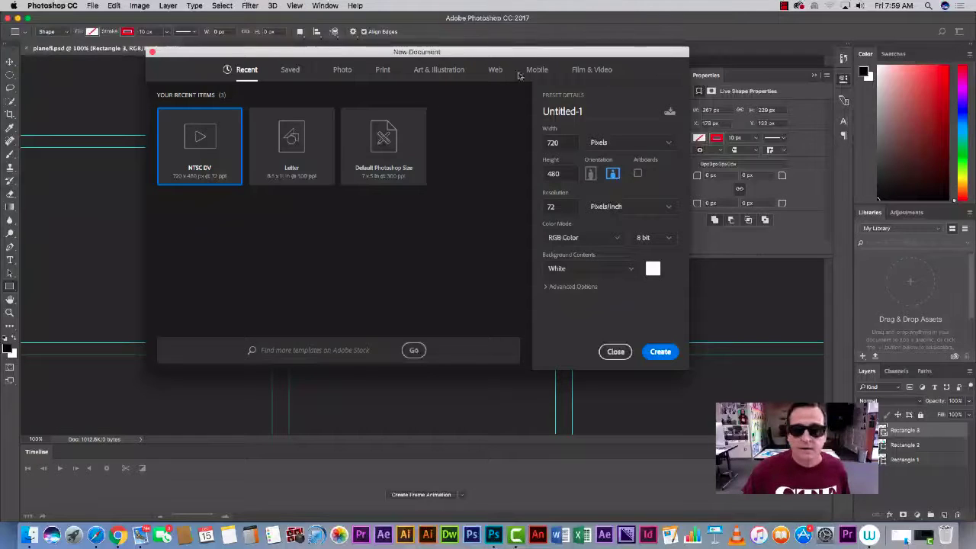
{"action": "left_click", "coordinate": [577, 71]}
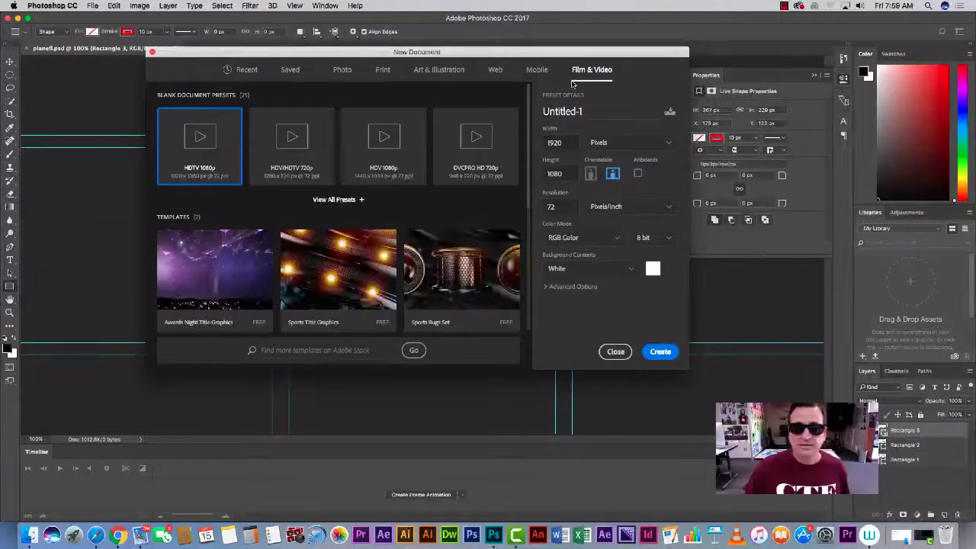
{"action": "left_click", "coordinate": [335, 199]}
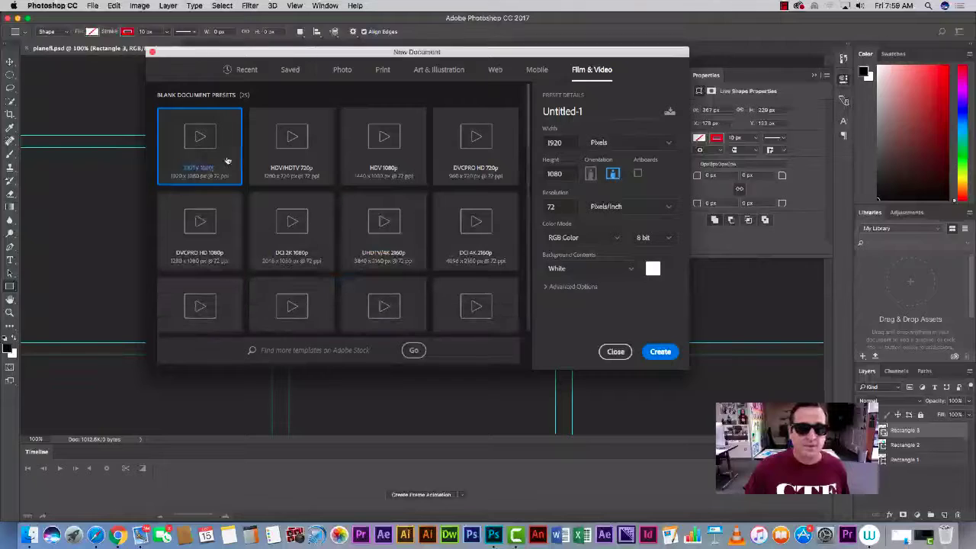
{"action": "left_click", "coordinate": [414, 305]}
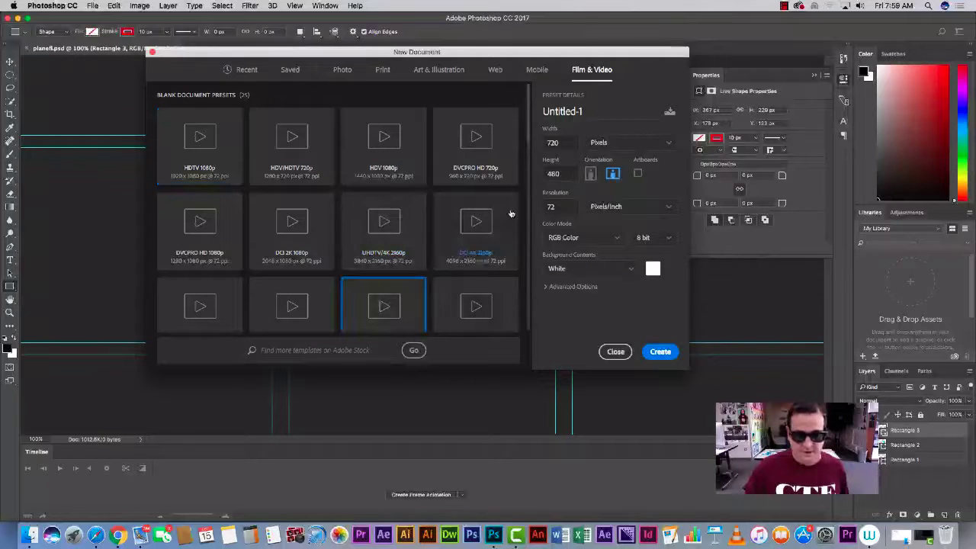
{"action": "scroll", "coordinate": [528, 192], "scroll_direction": "down", "scroll_amount": 5}
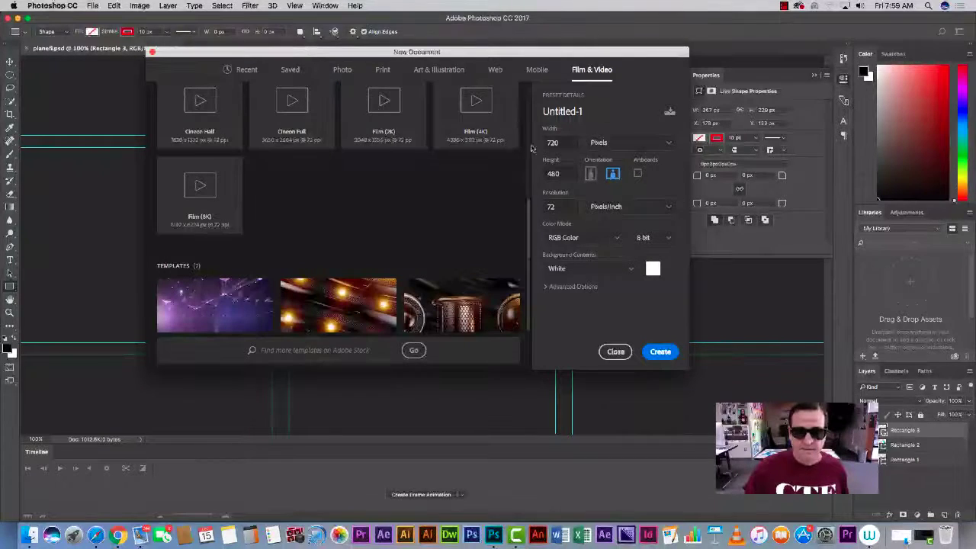
{"action": "scroll", "coordinate": [528, 112], "scroll_direction": "up", "scroll_amount": 5}
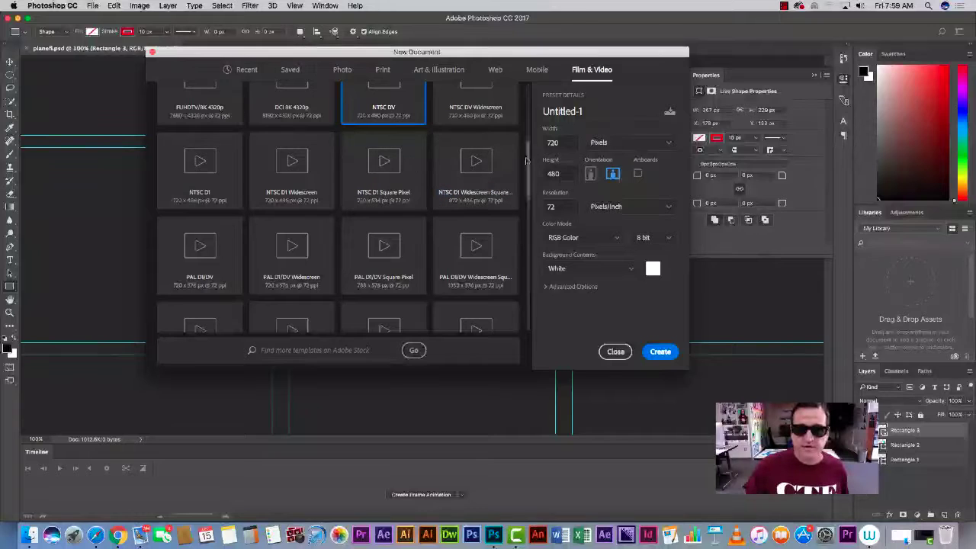
{"action": "scroll", "coordinate": [528, 99], "scroll_direction": "up", "scroll_amount": 3}
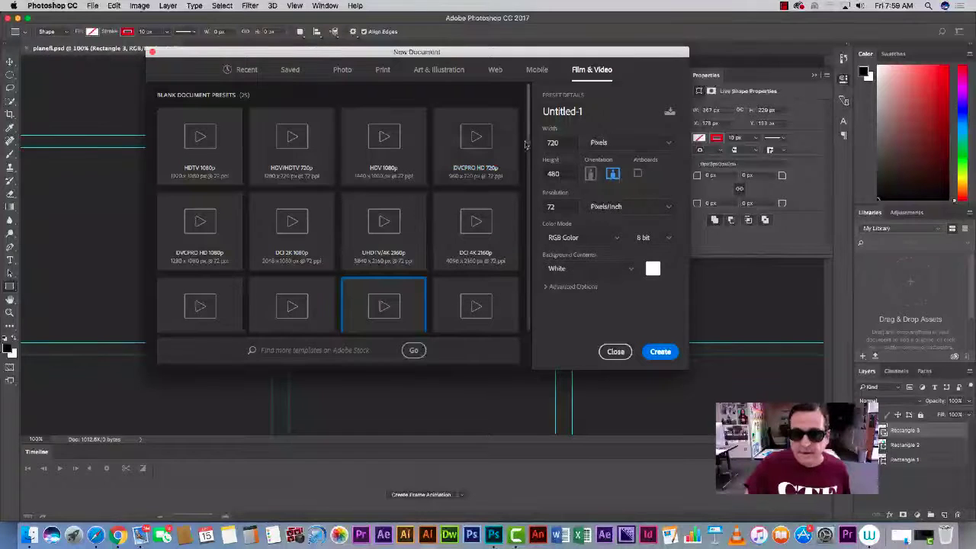
{"action": "left_click_drag", "start_coordinate": [529, 141], "coordinate": [529, 154]}
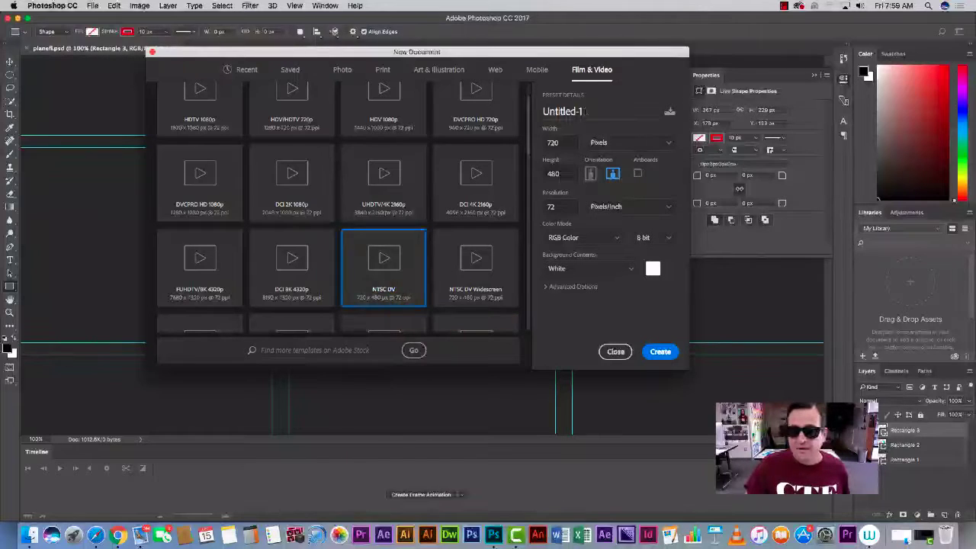
Name the new document PlaneFL and create it.
{"action": "left_click_drag", "start_coordinate": [582, 112], "coordinate": [533, 116]}
{"action": "type", "text": "Pla"}
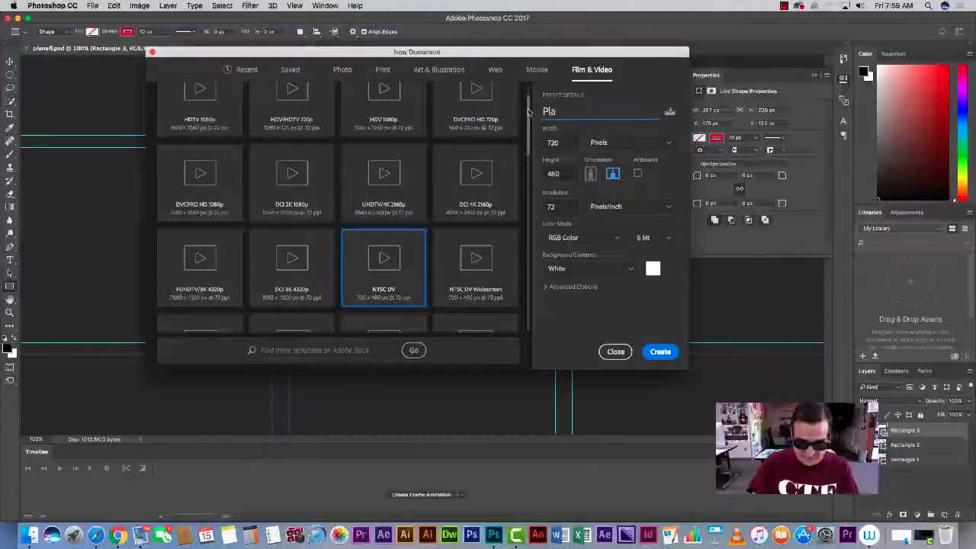
{"action": "type", "text": "neFL"}
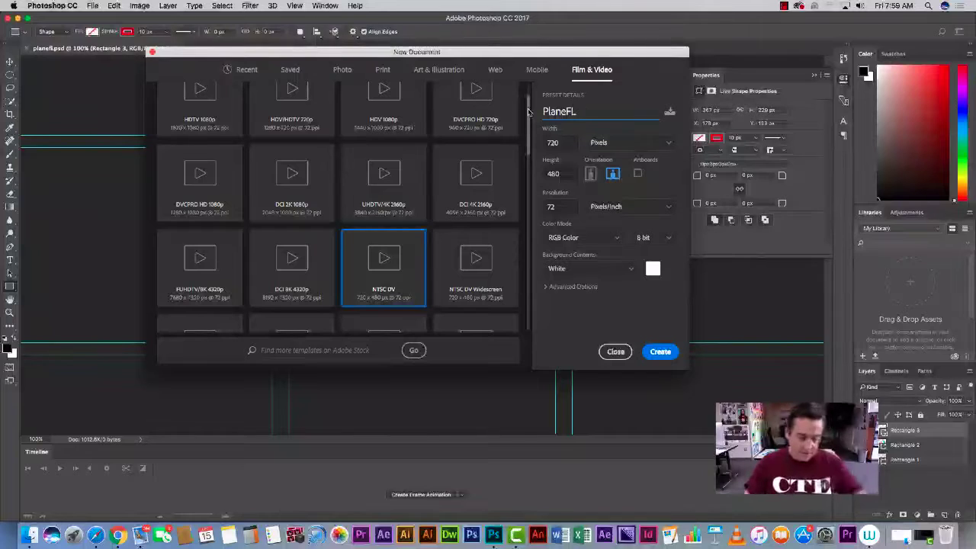
{"action": "left_click", "coordinate": [661, 351]}
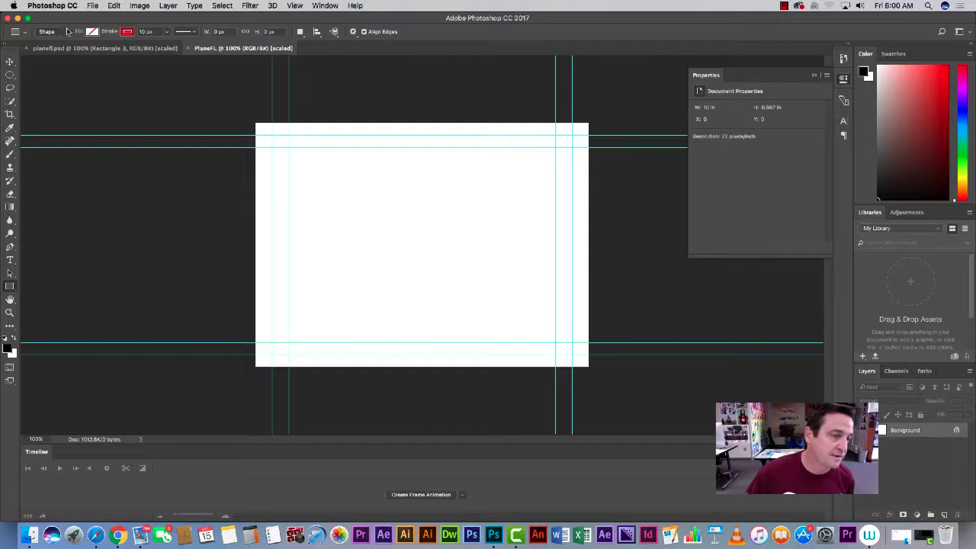
Draw a rectangle about 663 x 444 px just inside the canvas edges, with no fill and a 10 px blue stroke.
{"action": "left_click", "coordinate": [91, 32]}
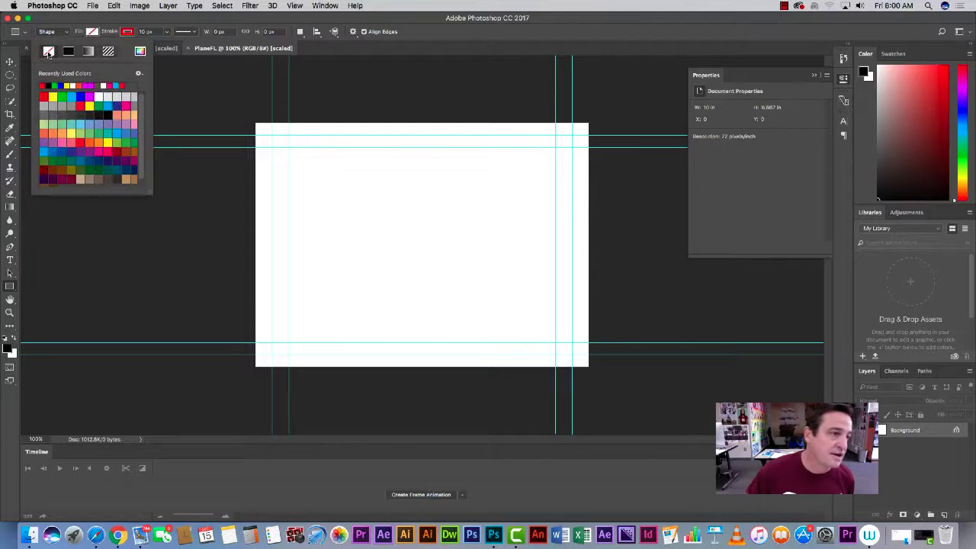
{"action": "left_click", "coordinate": [133, 33]}
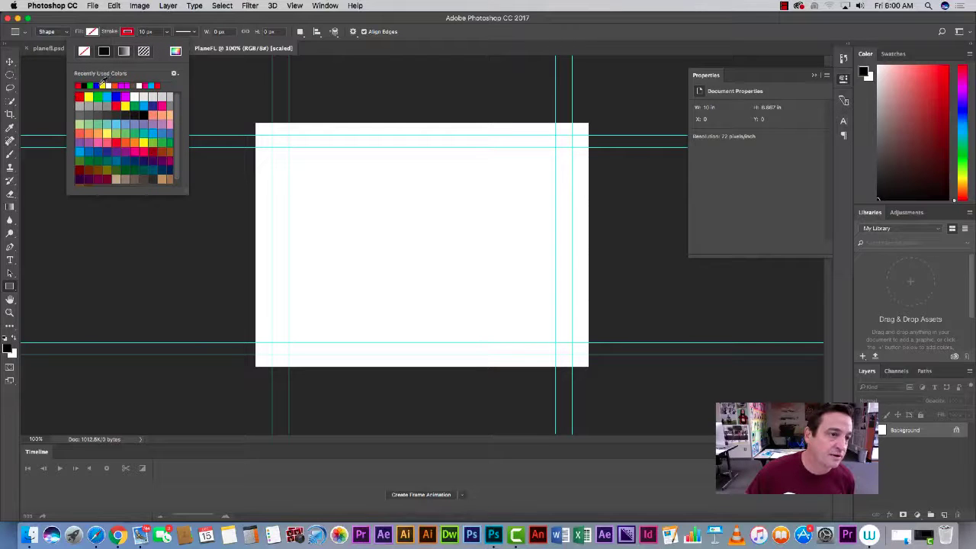
{"action": "left_click", "coordinate": [102, 85]}
{"action": "left_click", "coordinate": [147, 32]}
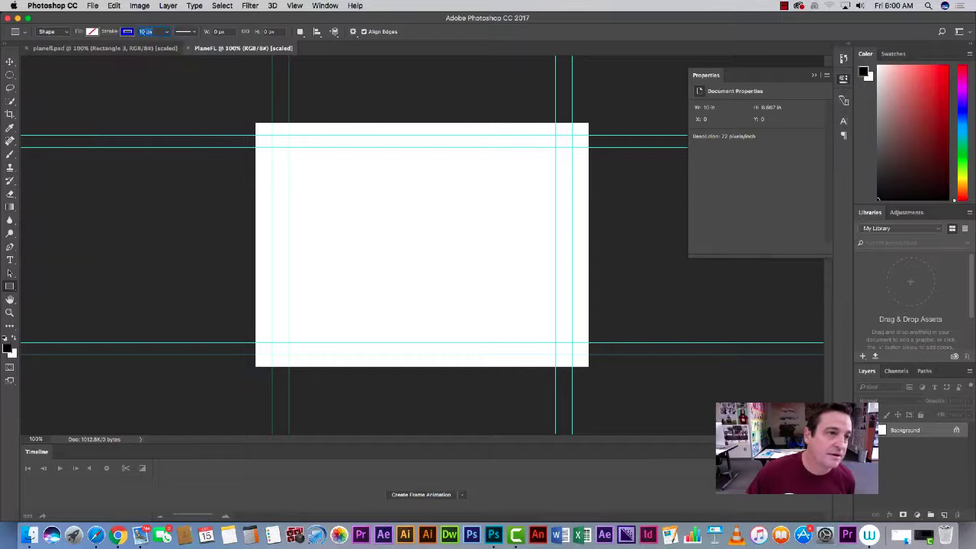
{"action": "type", "text": "10"}
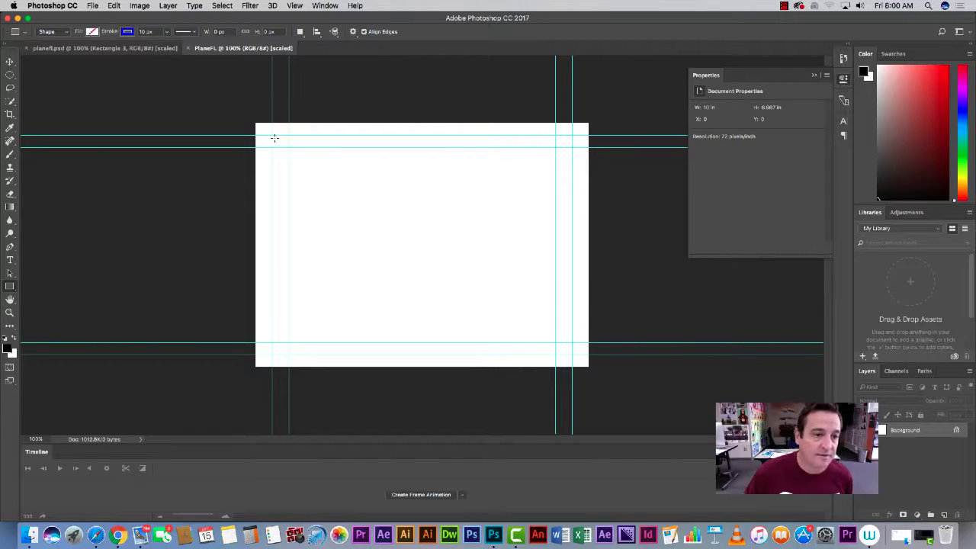
{"action": "left_click_drag", "start_coordinate": [274, 139], "coordinate": [579, 360]}
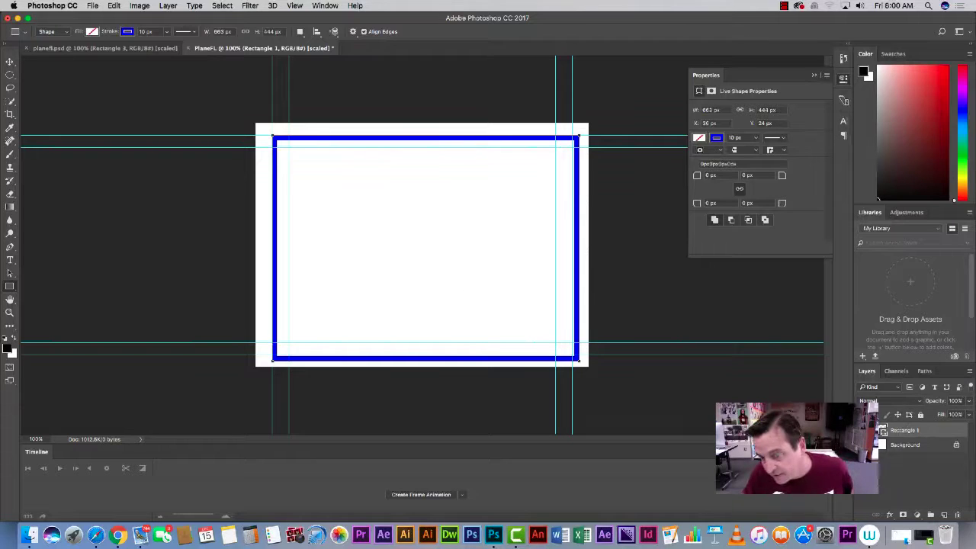
Delete the Background layer so only the rectangle remains on a transparent canvas.
{"action": "left_click", "coordinate": [904, 447]}
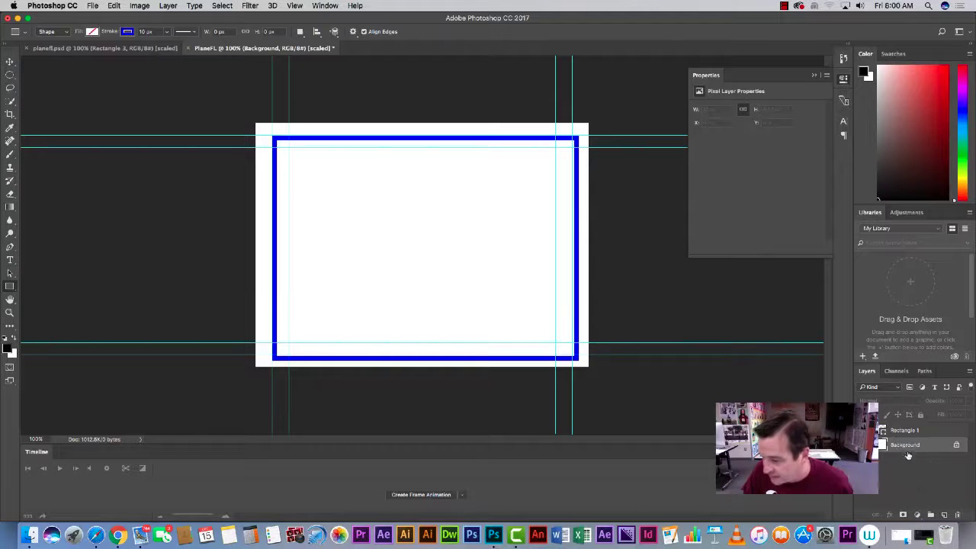
{"action": "left_click", "coordinate": [960, 516]}
{"action": "left_click", "coordinate": [565, 183]}
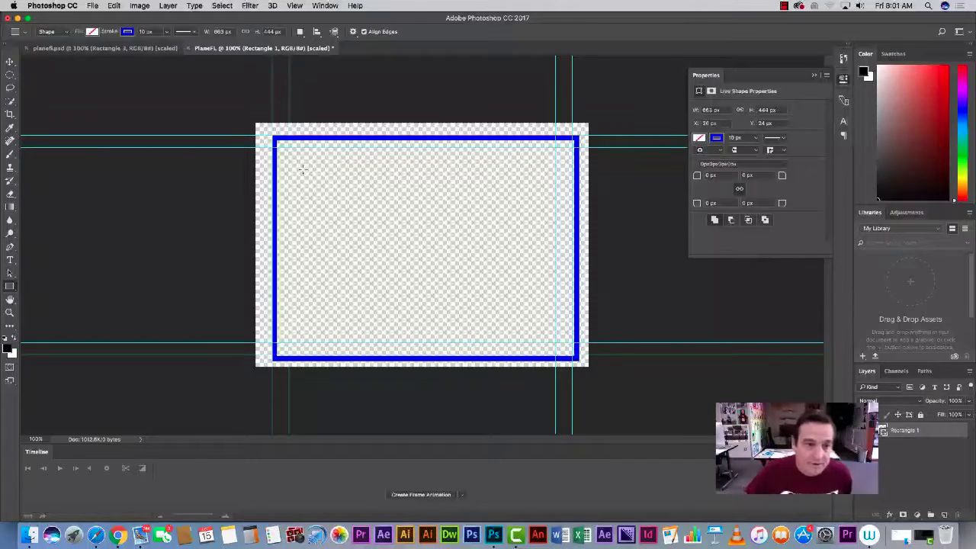
Draw two nested blue rectangles inside the first, about 512 x 306 px and 364 x 188 px.
{"action": "left_click_drag", "start_coordinate": [302, 169], "coordinate": [540, 324]}
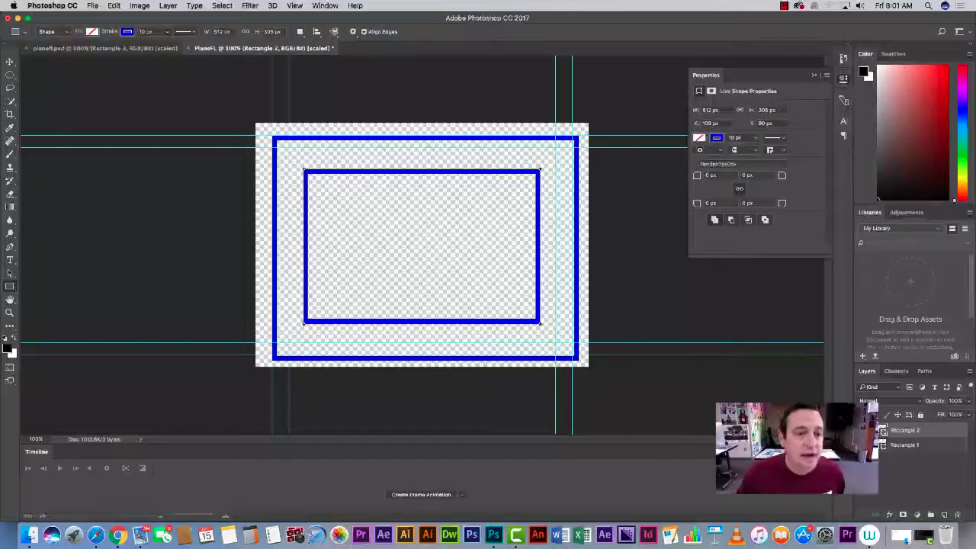
{"action": "left_click_drag", "start_coordinate": [333, 200], "coordinate": [500, 293]}
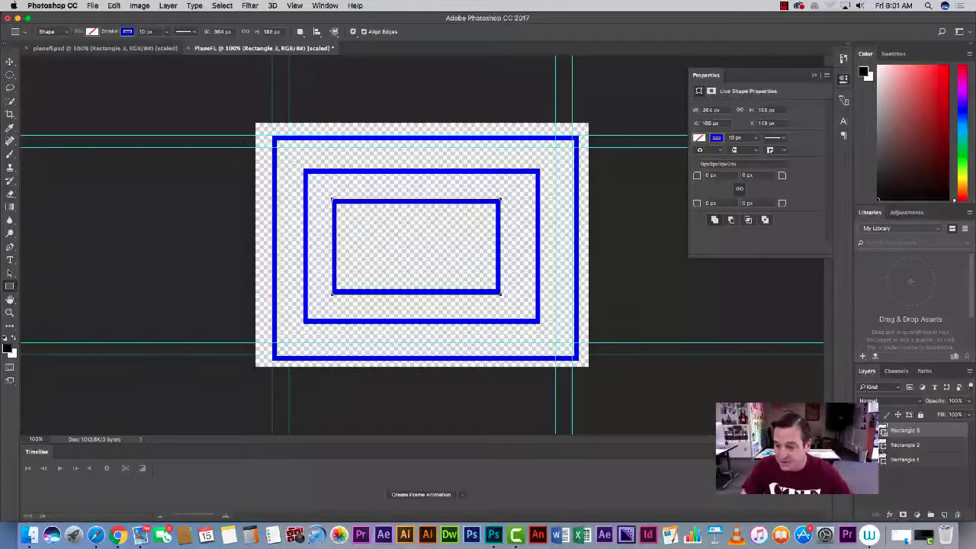
Change the outermost rectangle's stroke to red and the innermost rectangle's stroke to magenta.
{"action": "left_click", "coordinate": [903, 462]}
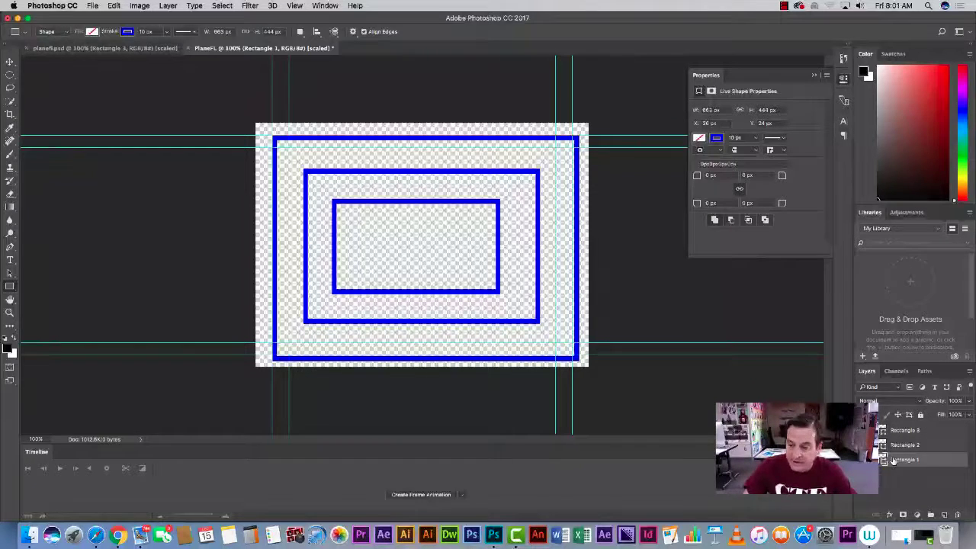
{"action": "left_click", "coordinate": [128, 32]}
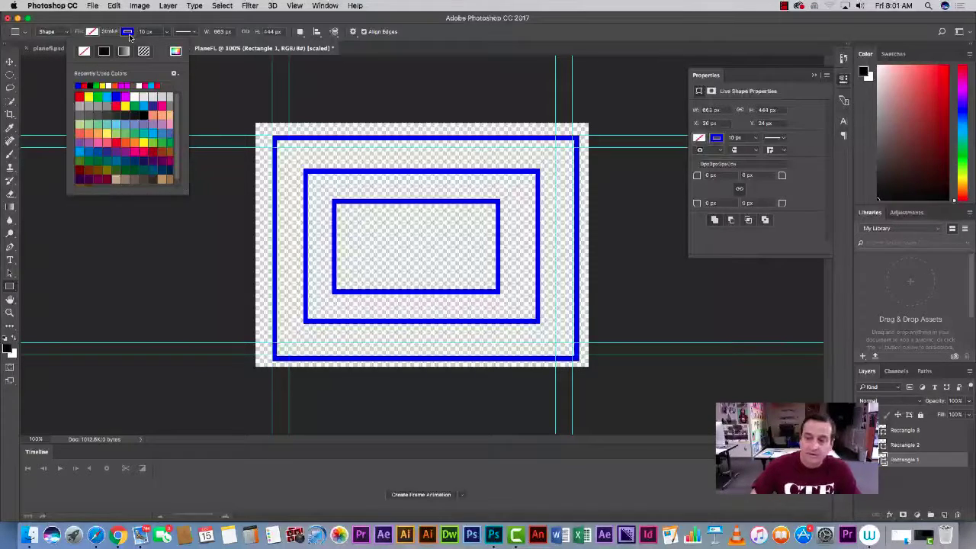
{"action": "left_click", "coordinate": [80, 96]}
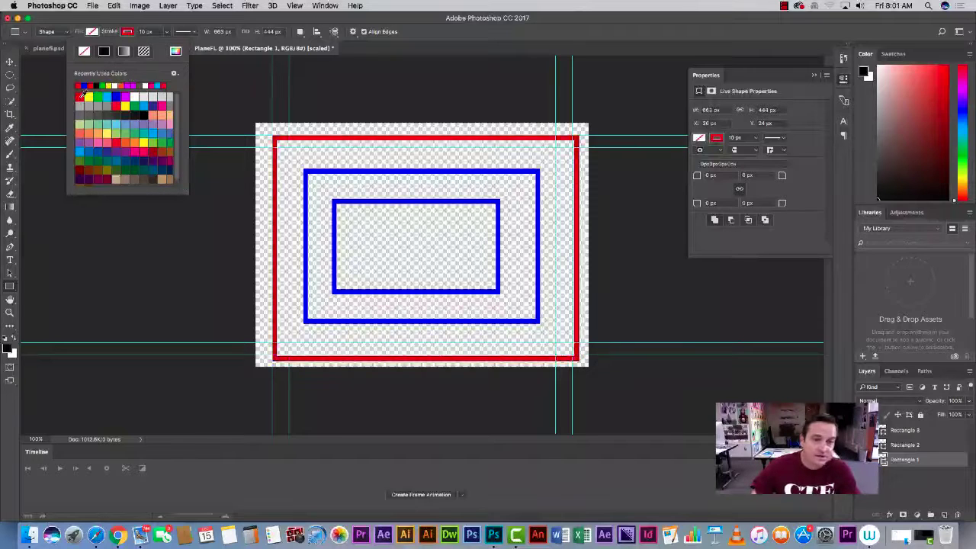
{"action": "double_click", "coordinate": [909, 431]}
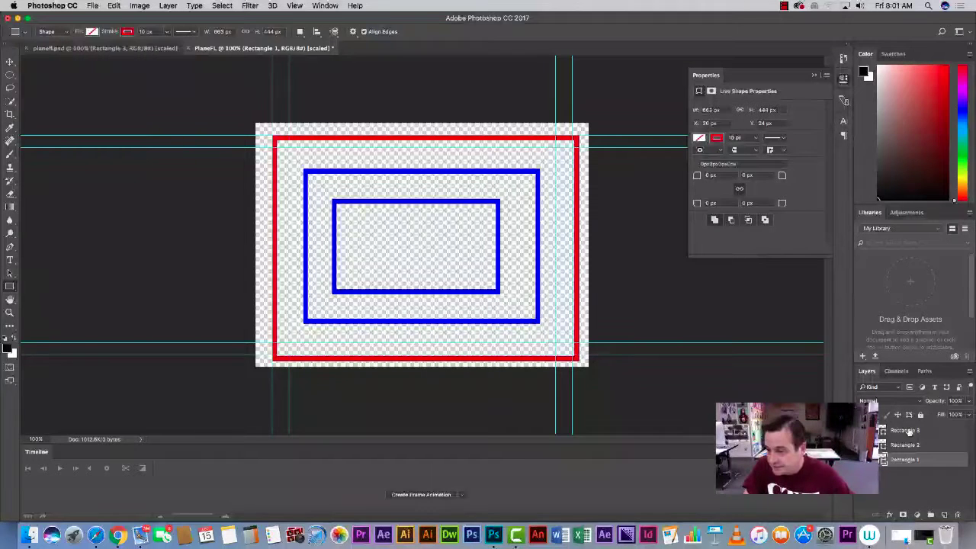
{"action": "left_click", "coordinate": [128, 32]}
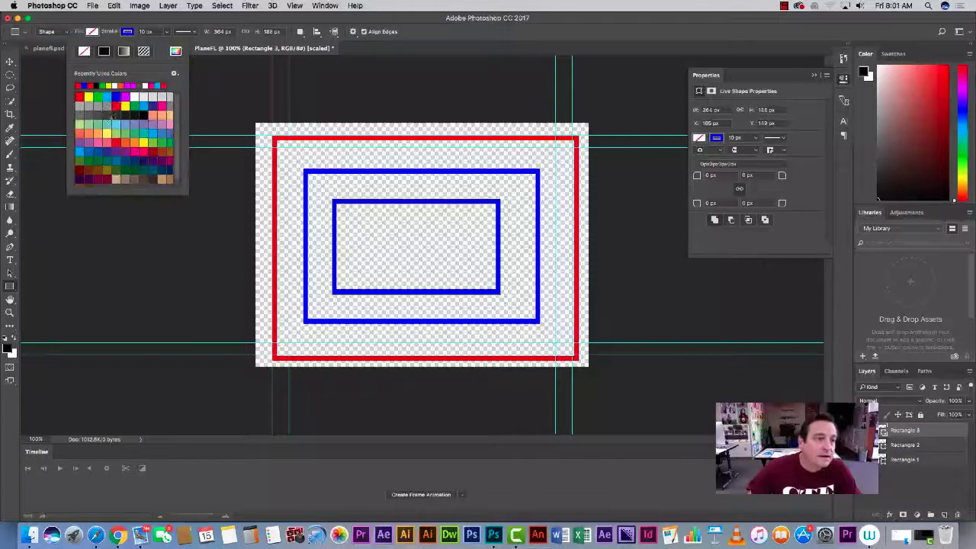
{"action": "left_click", "coordinate": [125, 96]}
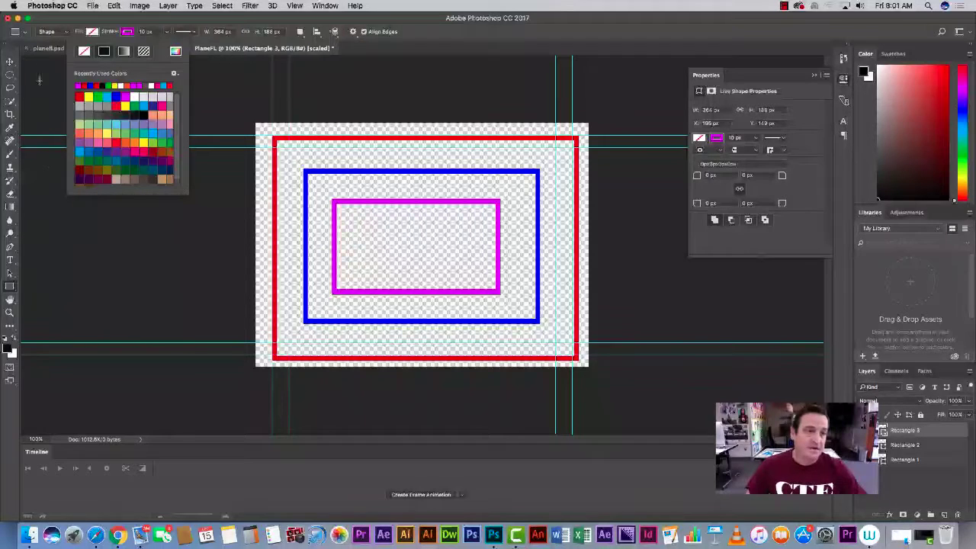
Try to save the document as PlaneFL.psd in Documents, replacing the existing file of that name.
{"action": "left_click", "coordinate": [93, 6]}
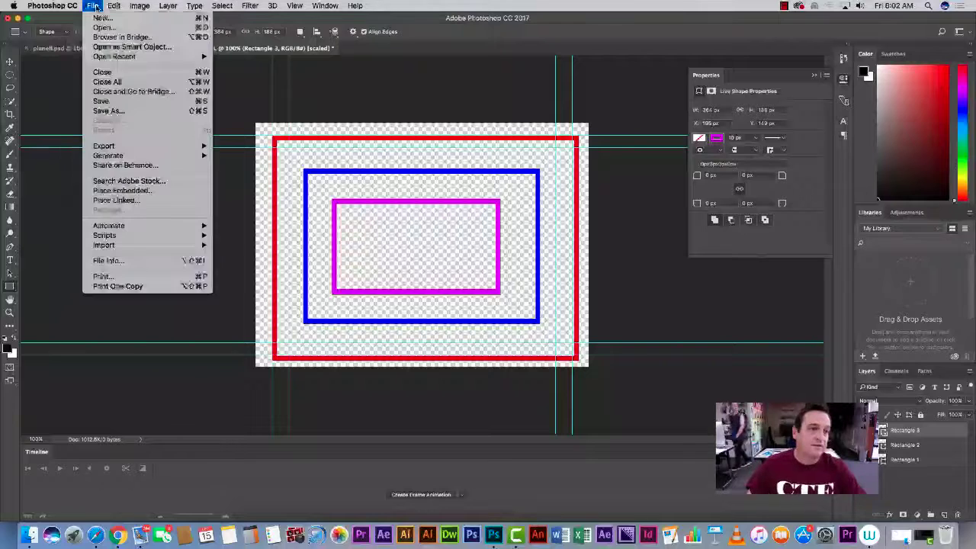
{"action": "left_click", "coordinate": [122, 111]}
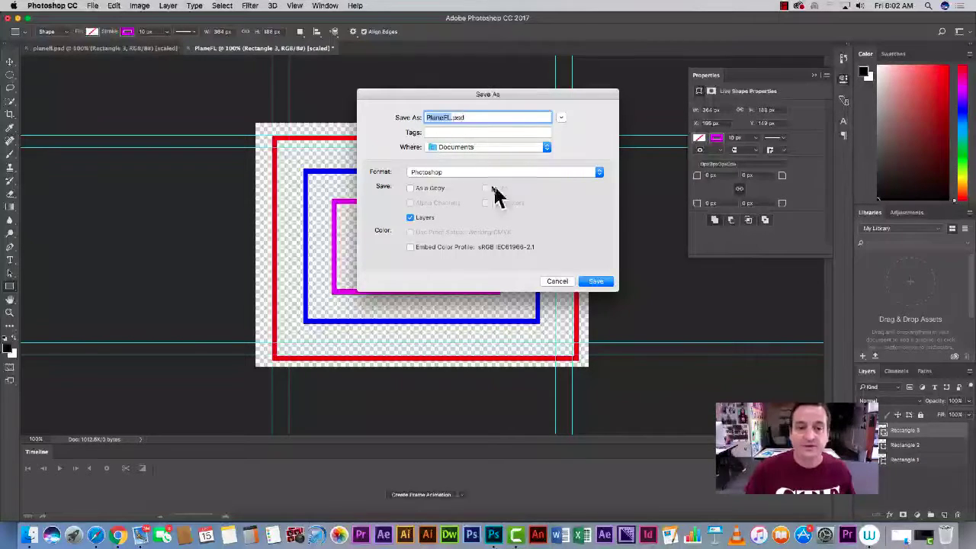
{"action": "left_click", "coordinate": [597, 282]}
{"action": "left_click", "coordinate": [561, 161]}
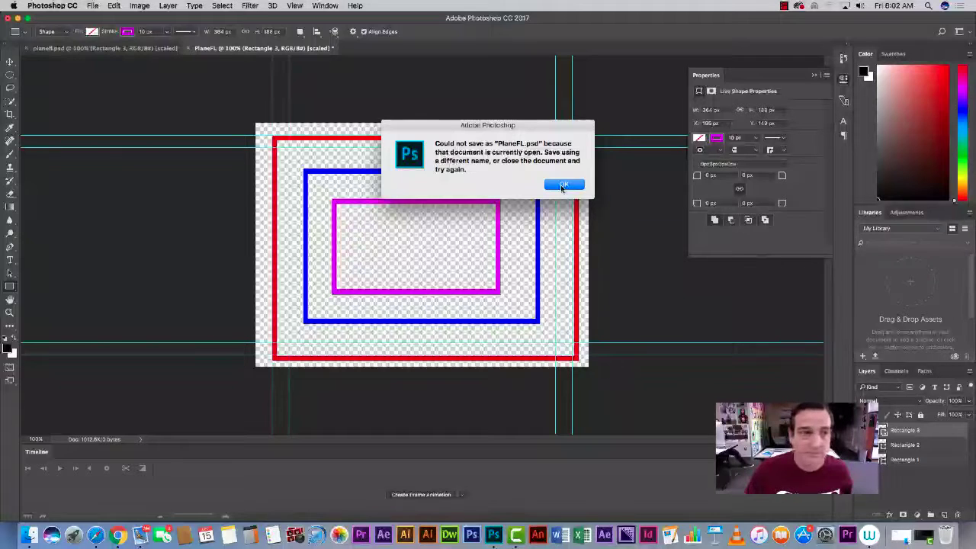
{"action": "left_click", "coordinate": [563, 185]}
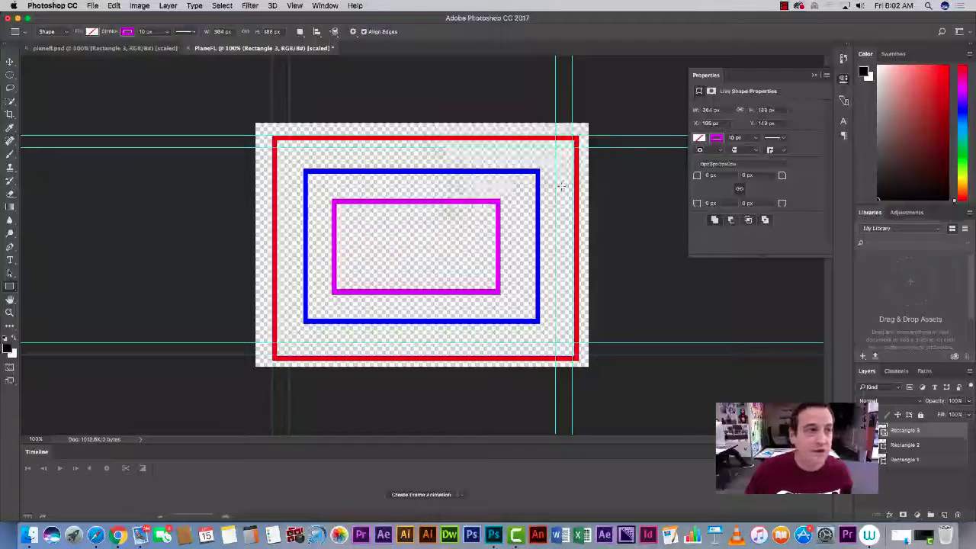
Close the older planefl.psd document and save the new one as PlaneFL.psd in Documents, replacing the existing file.
{"action": "left_click", "coordinate": [28, 48]}
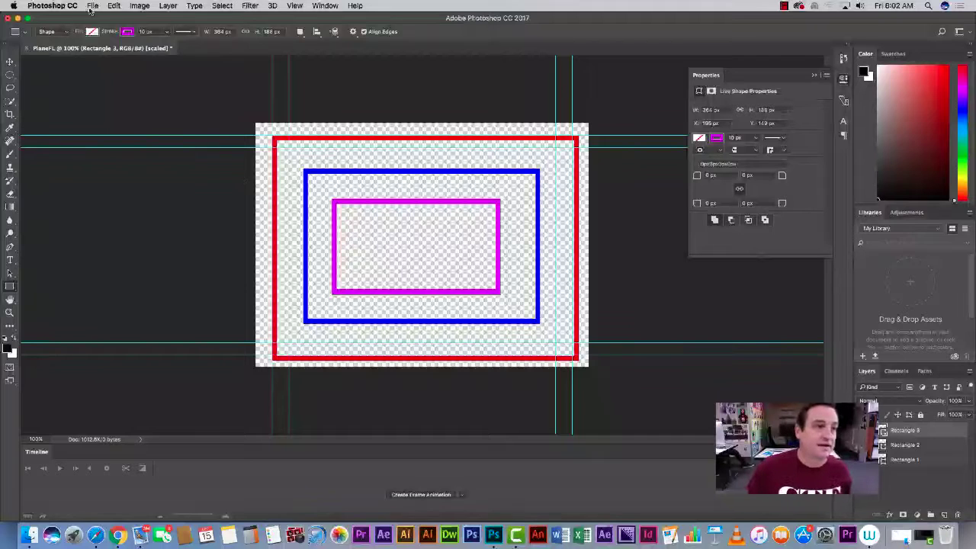
{"action": "left_click", "coordinate": [92, 5]}
{"action": "left_click", "coordinate": [105, 113]}
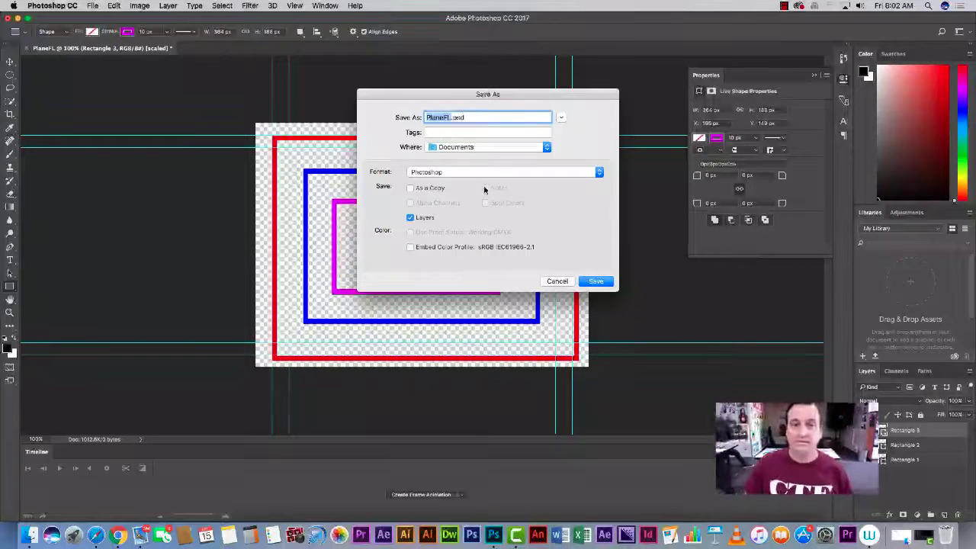
{"action": "left_click", "coordinate": [597, 281]}
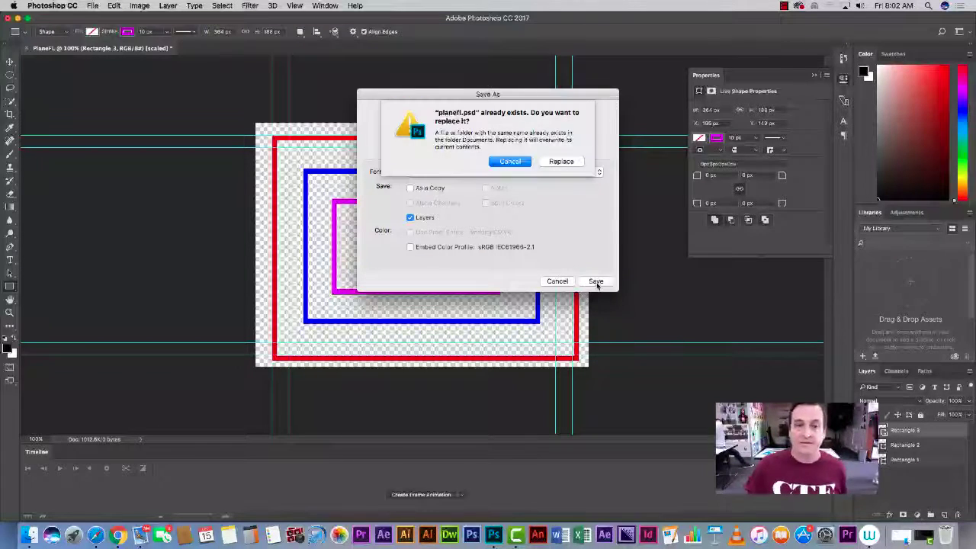
{"action": "left_click", "coordinate": [560, 161]}
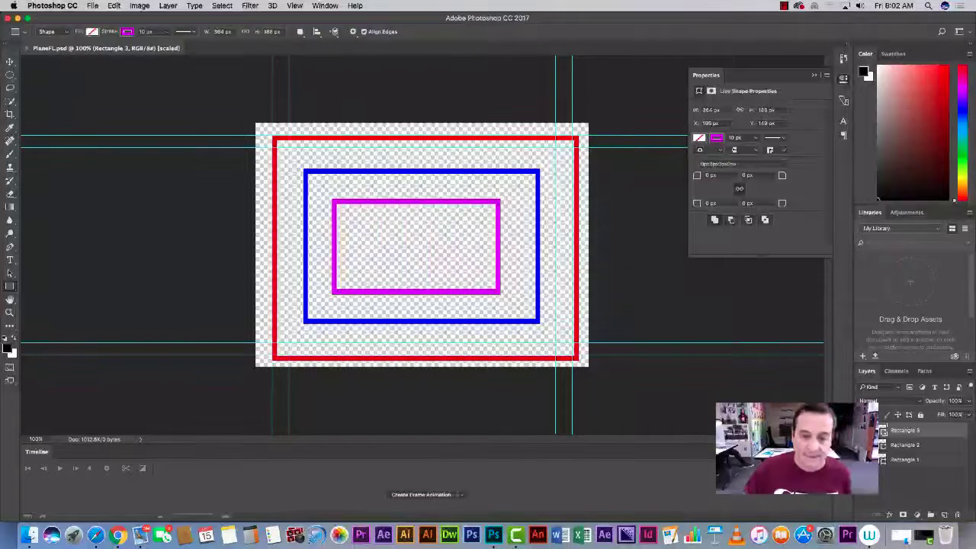
Hide Photoshop, launch Adobe After Effects CC 2017 and dismiss its Start window.
{"action": "left_click", "coordinate": [54, 7]}
{"action": "left_click", "coordinate": [75, 104]}
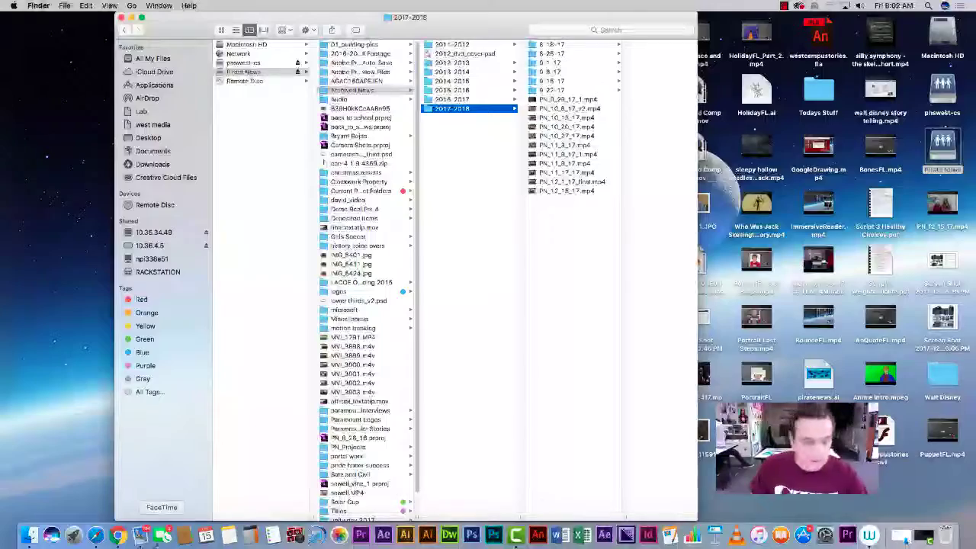
{"action": "left_click", "coordinate": [74, 535]}
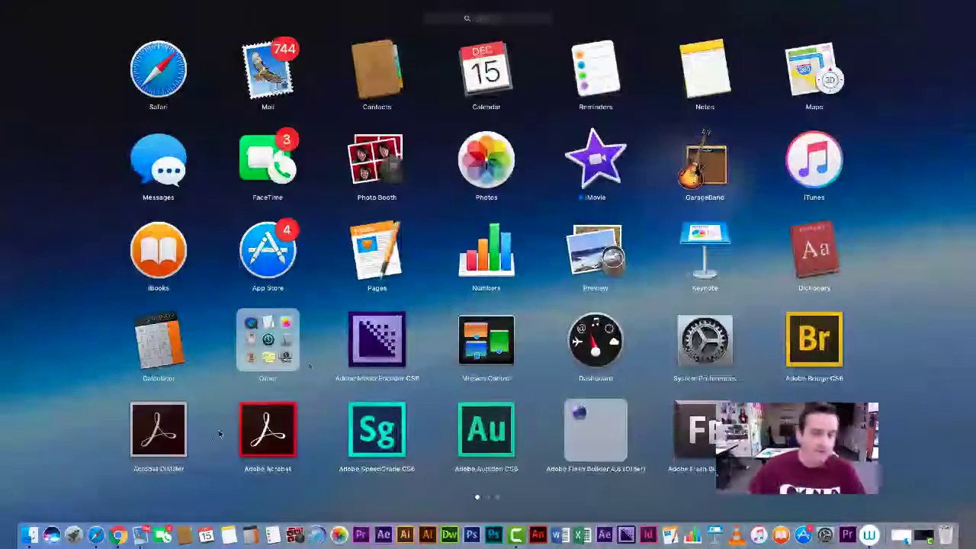
{"action": "scroll", "coordinate": [414, 211], "scroll_direction": "right", "scroll_amount": 3}
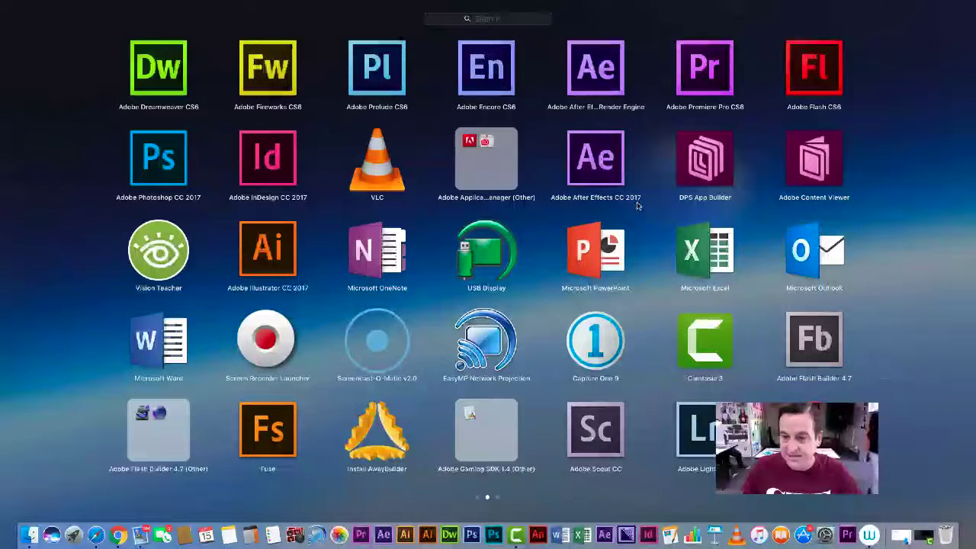
{"action": "left_click", "coordinate": [605, 177]}
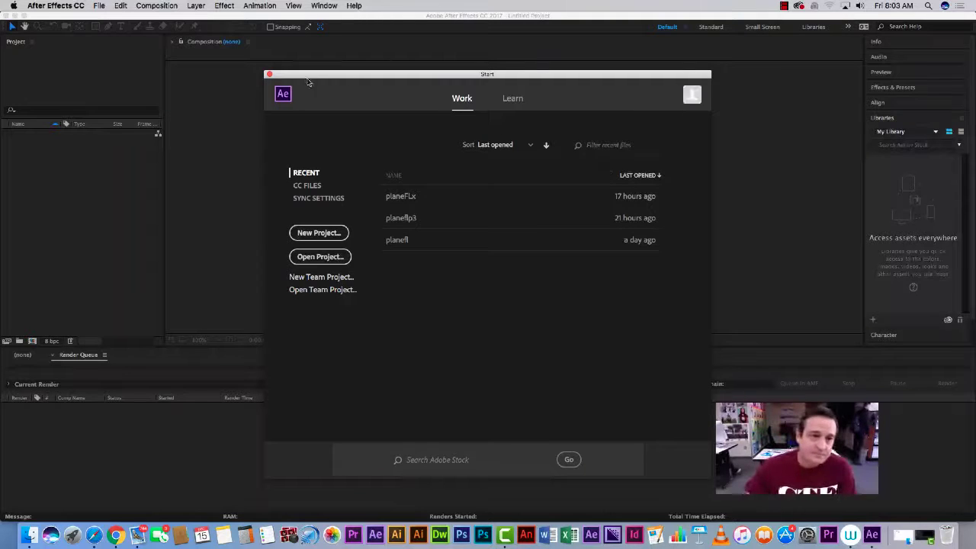
{"action": "left_click", "coordinate": [268, 74]}
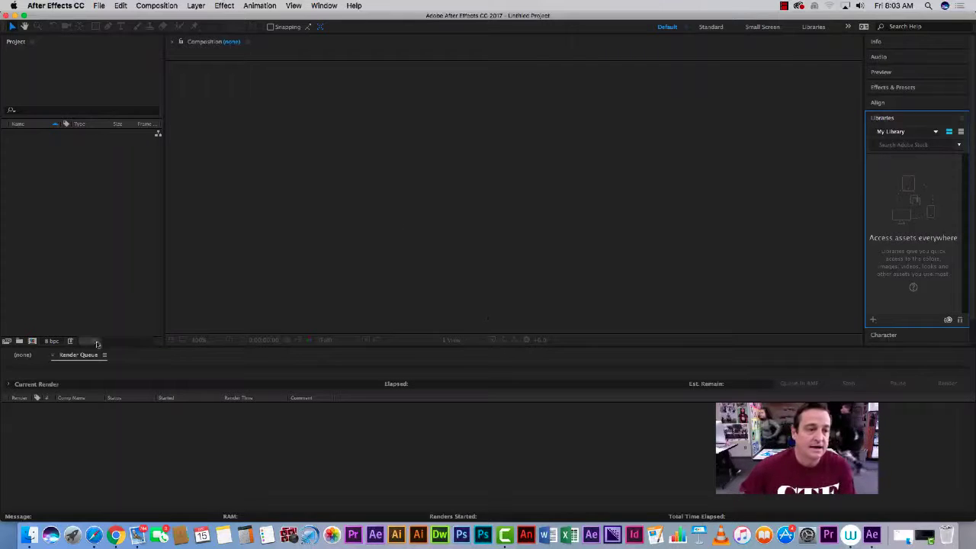
{"action": "left_click", "coordinate": [100, 7]}
{"action": "mouse_move", "coordinate": [107, 18]}
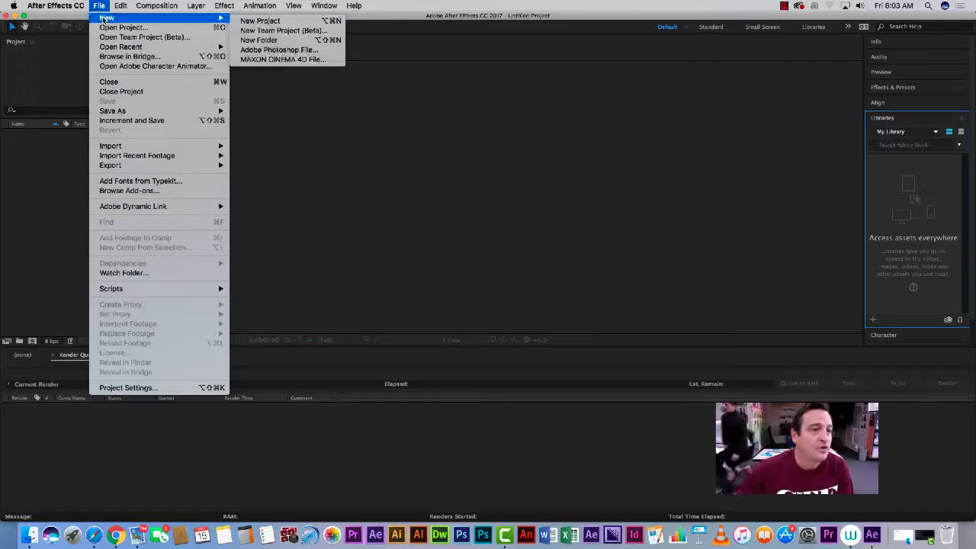
{"action": "left_click", "coordinate": [370, 100]}
Create a composition named PlaneFL with the NTSC DV Widescreen preset and a duration of 0;00;10;00.
{"action": "left_click", "coordinate": [151, 6]}
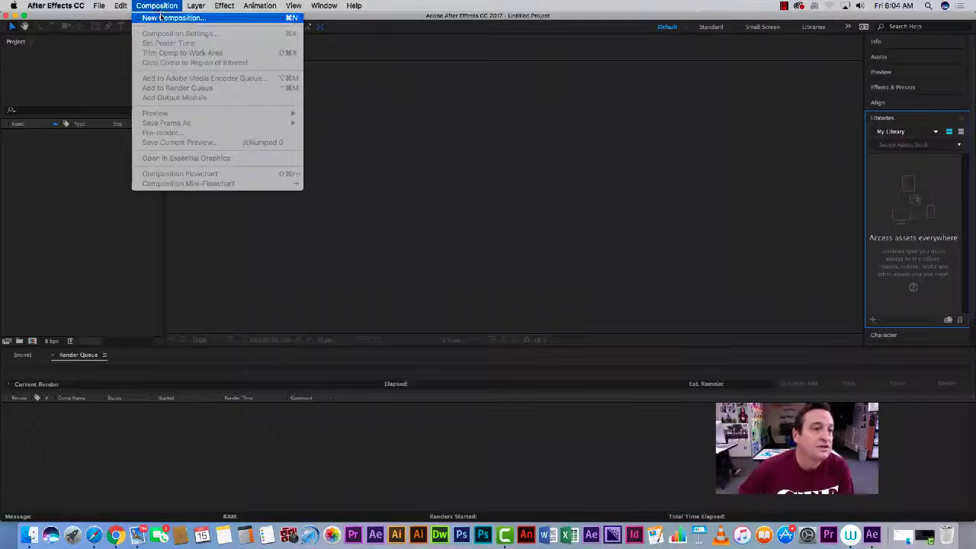
{"action": "left_click", "coordinate": [161, 17]}
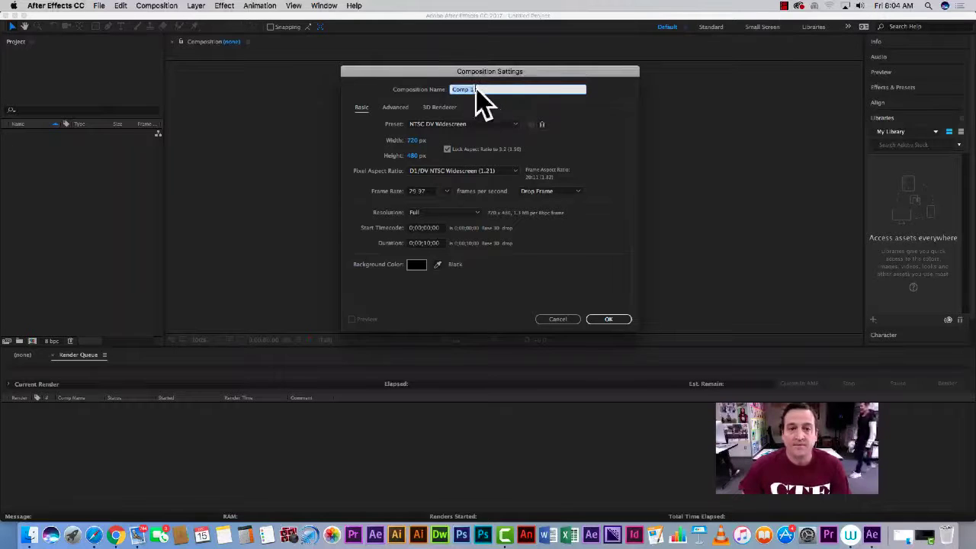
{"action": "type", "text": "Ha"}
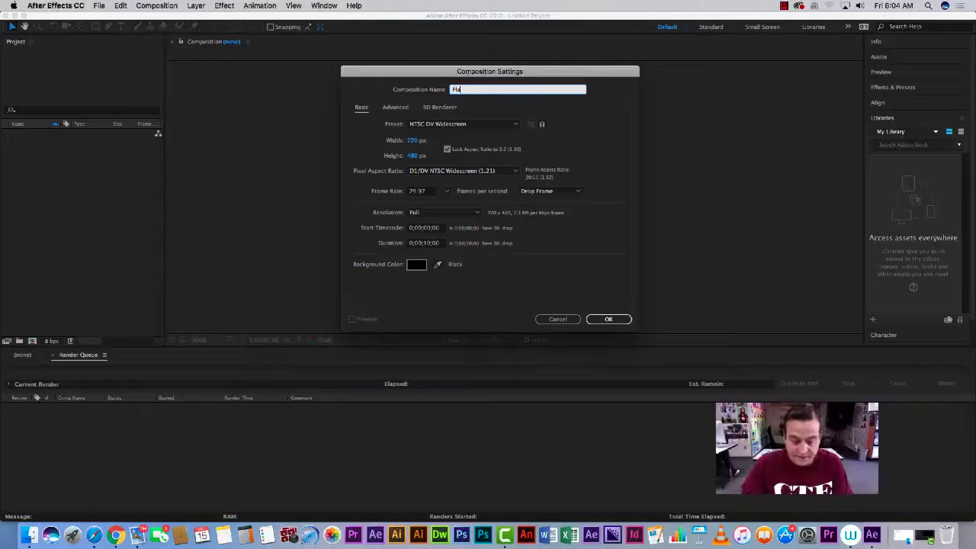
{"action": "type", "text": "neFL"}
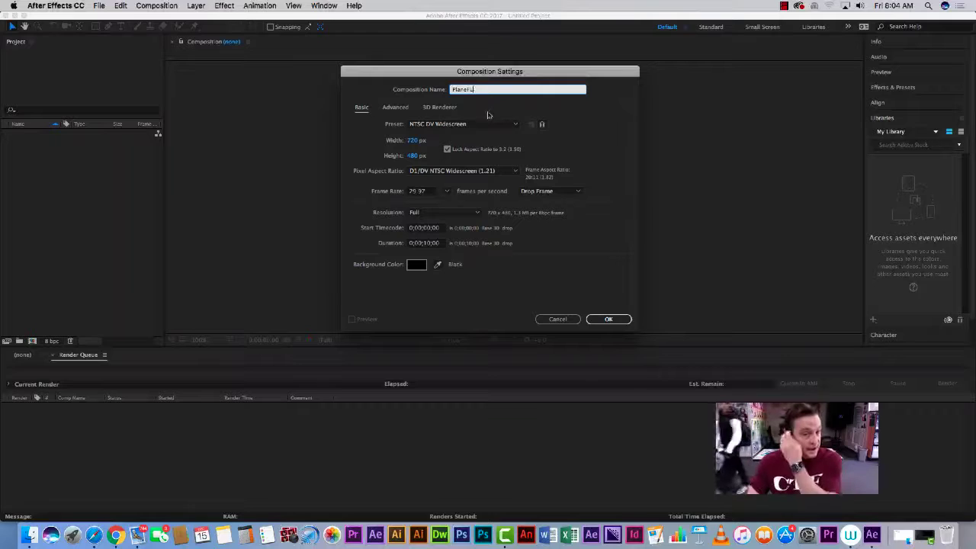
{"action": "left_click", "coordinate": [518, 127]}
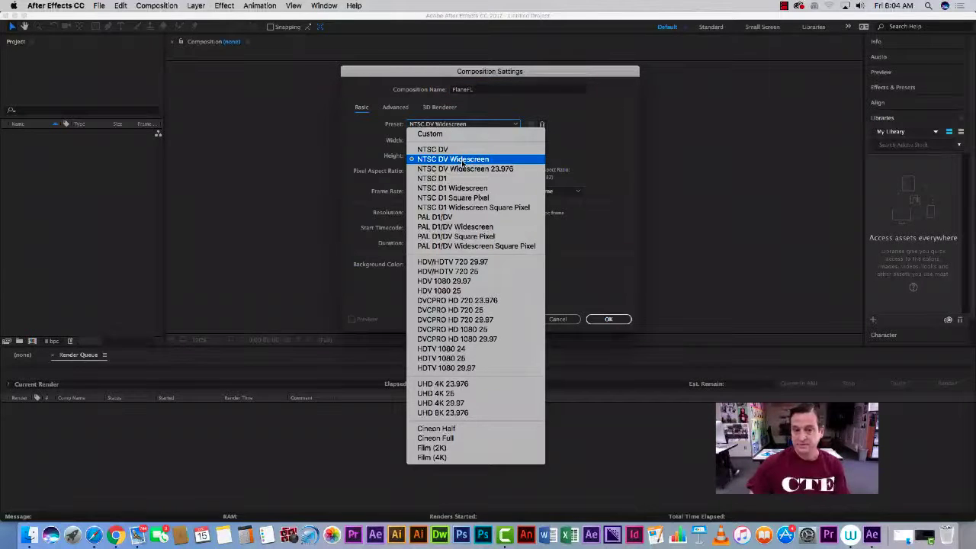
{"action": "left_click", "coordinate": [462, 160]}
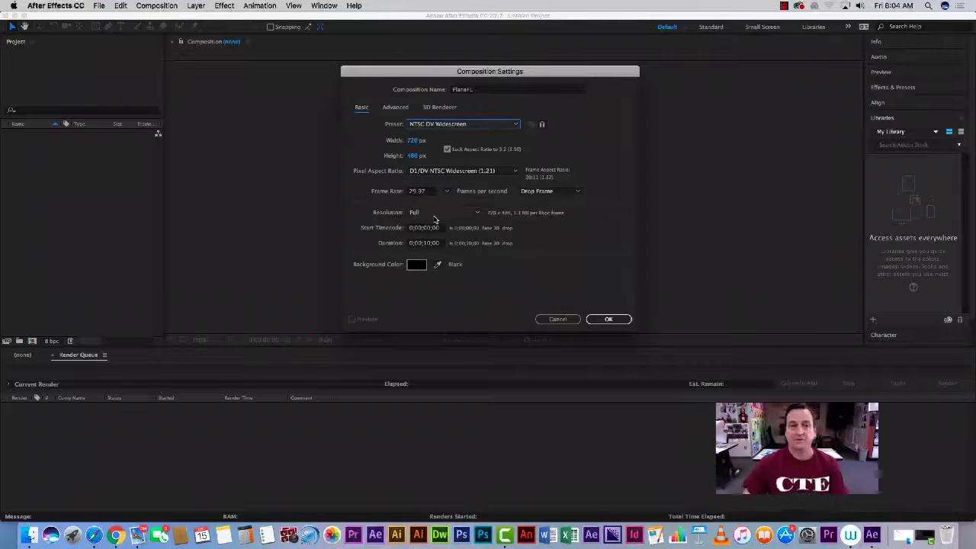
{"action": "left_click", "coordinate": [428, 246]}
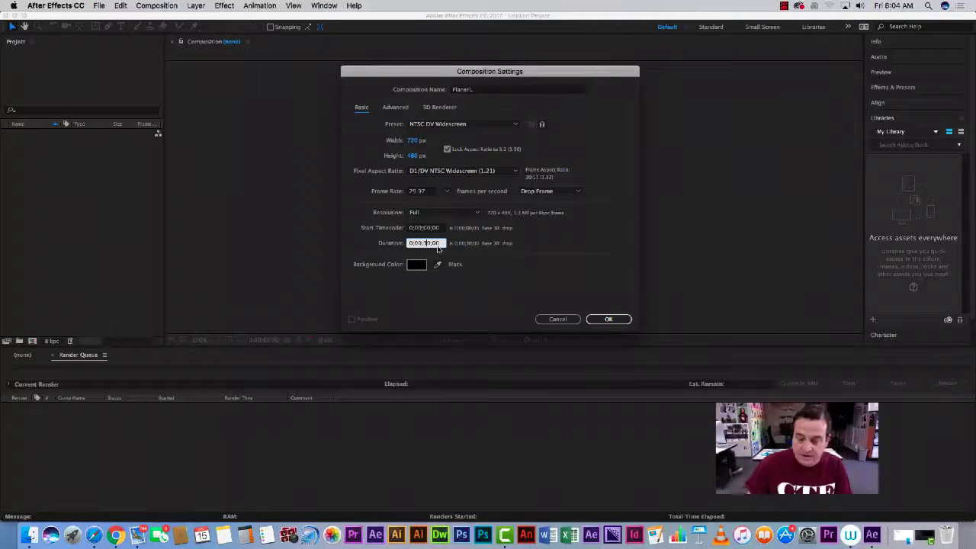
{"action": "key", "text": "BackSpace"}
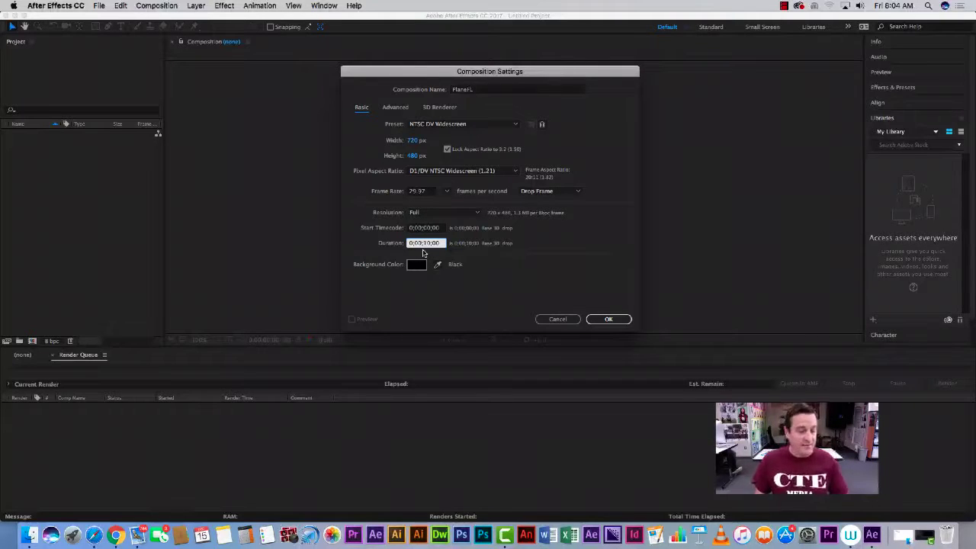
{"action": "left_click", "coordinate": [606, 320]}
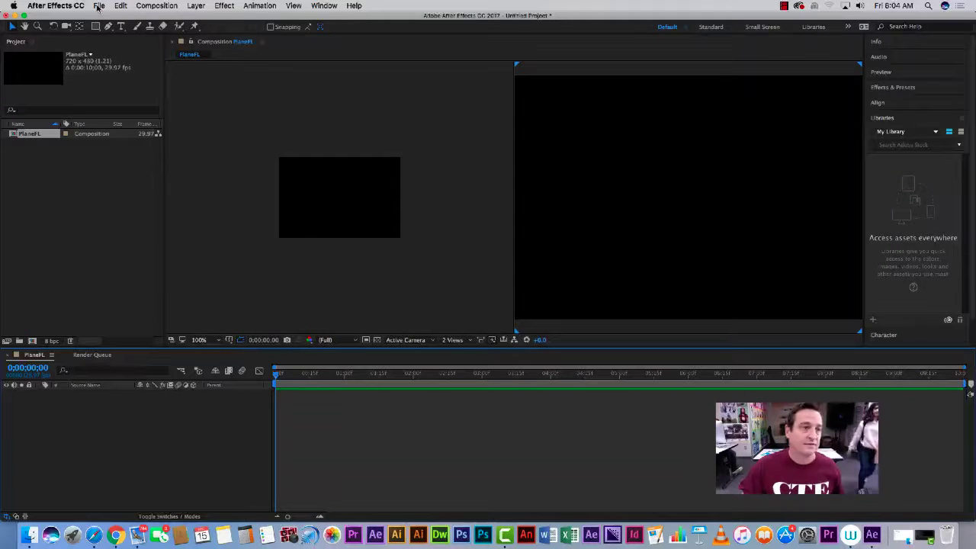
Import planefl.psd from Documents as Composition - Retain Layer Sizes with layer styles merged into footage.
{"action": "left_click", "coordinate": [100, 6]}
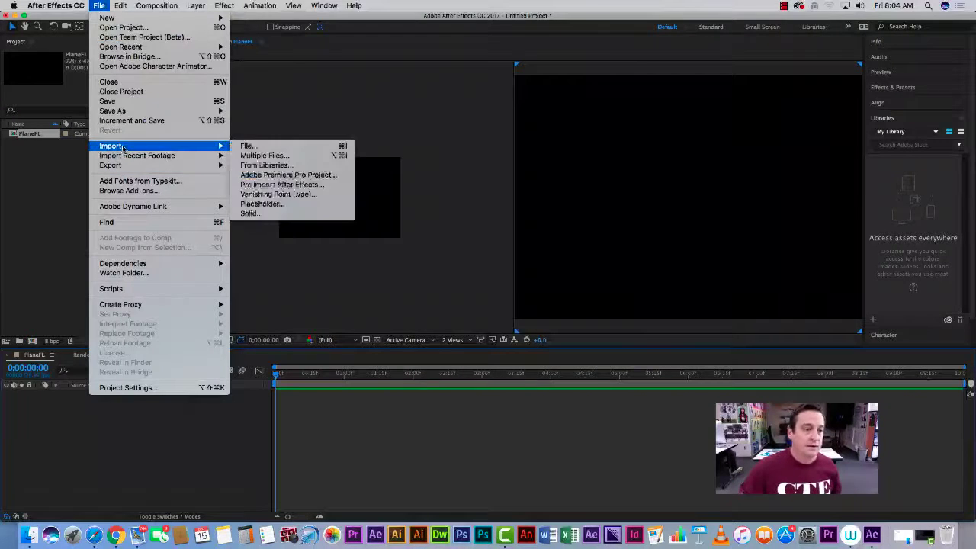
{"action": "mouse_move", "coordinate": [203, 145]}
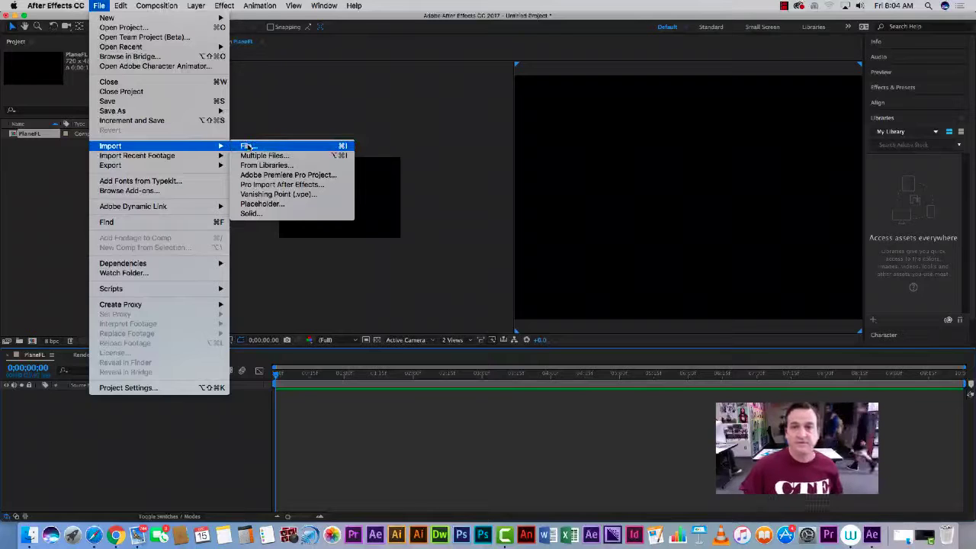
{"action": "left_click", "coordinate": [248, 147]}
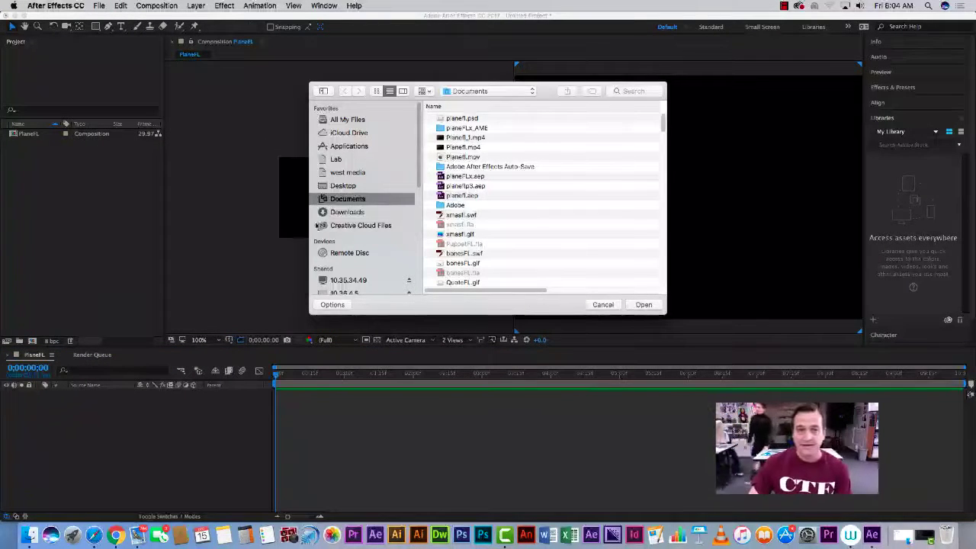
{"action": "left_click", "coordinate": [467, 119]}
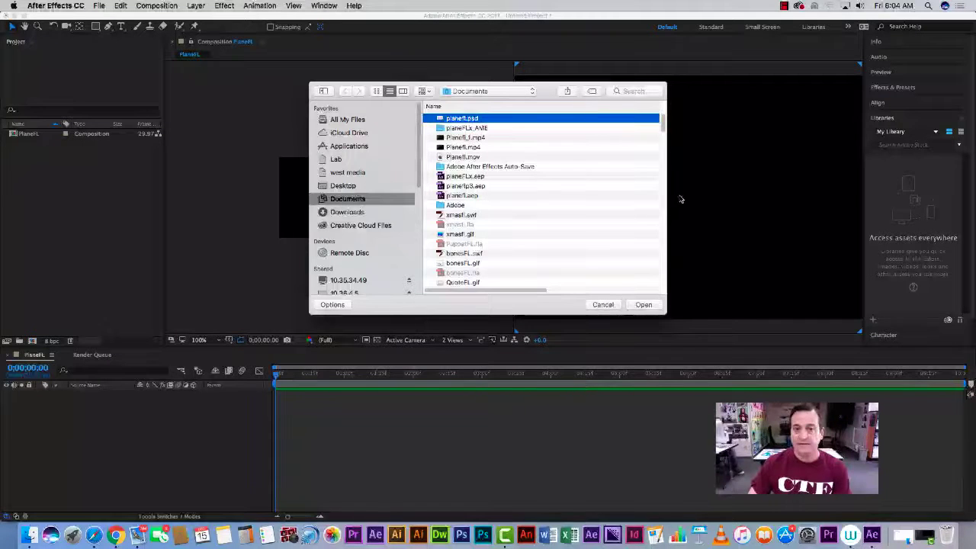
{"action": "left_click", "coordinate": [647, 305]}
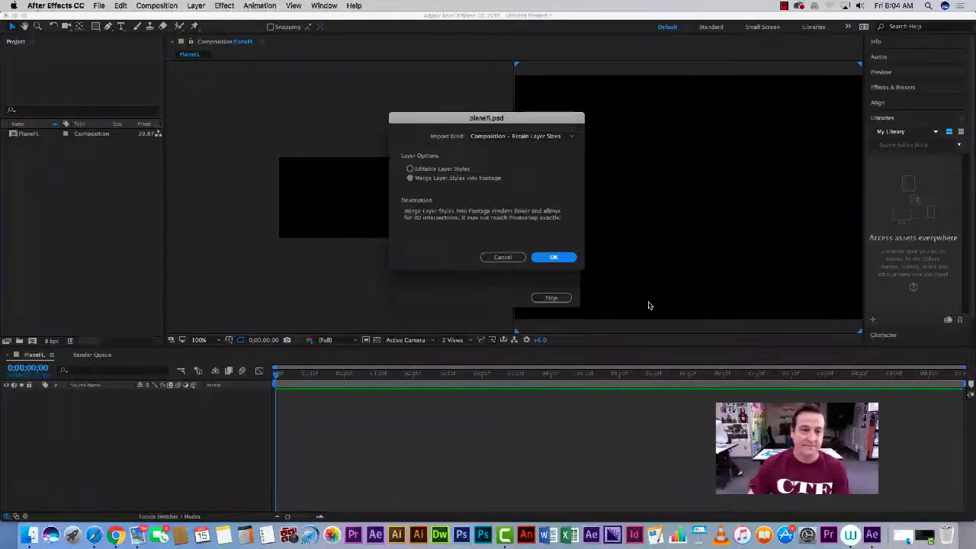
{"action": "left_click", "coordinate": [557, 140]}
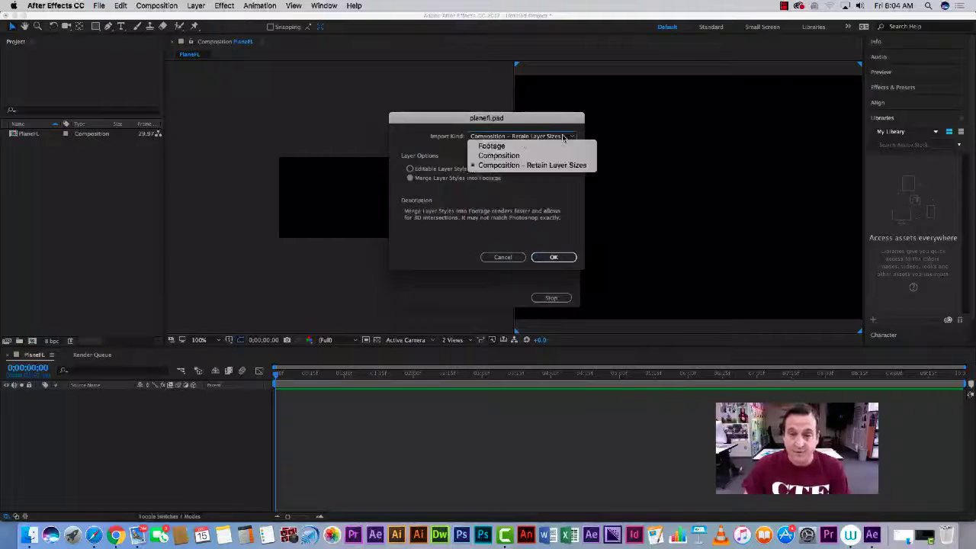
{"action": "left_click", "coordinate": [488, 145]}
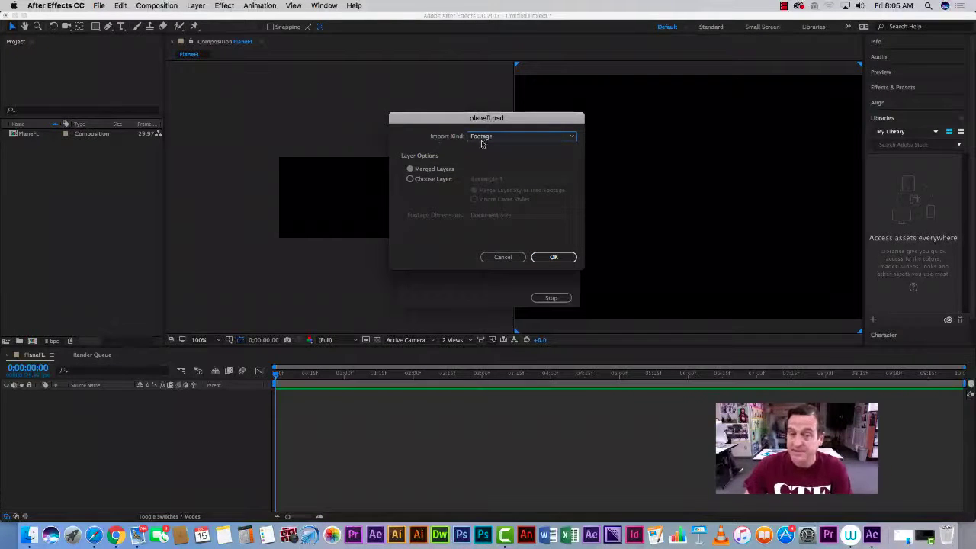
{"action": "left_click", "coordinate": [573, 137]}
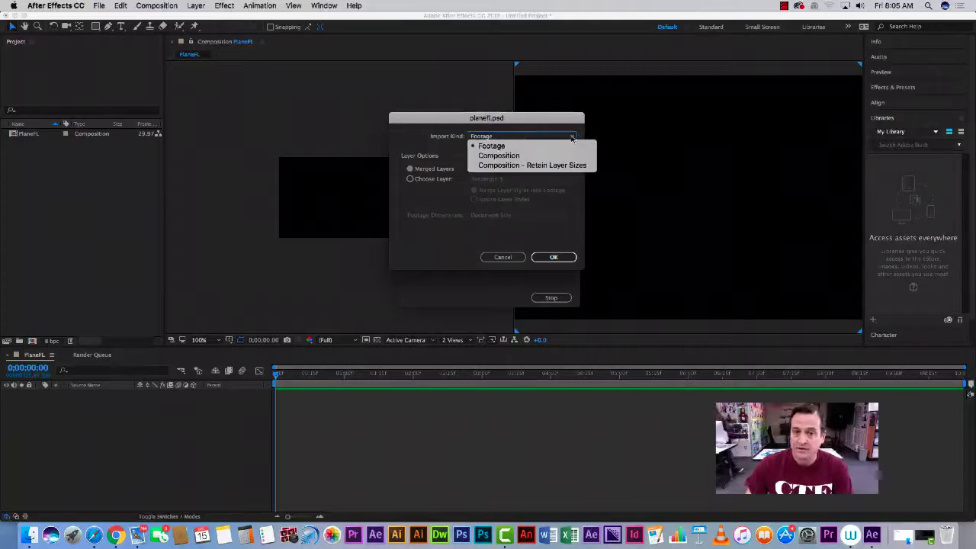
{"action": "left_click", "coordinate": [533, 166]}
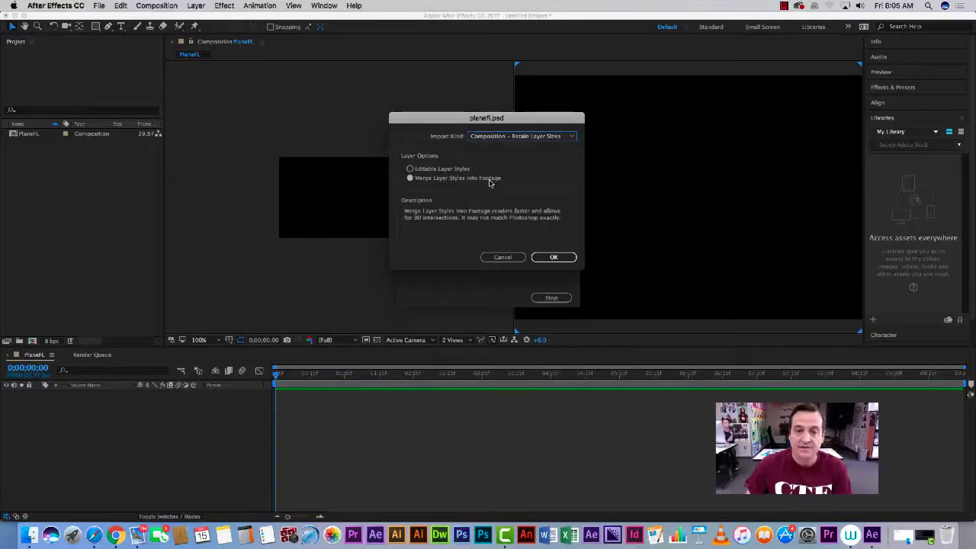
{"action": "left_click", "coordinate": [556, 257]}
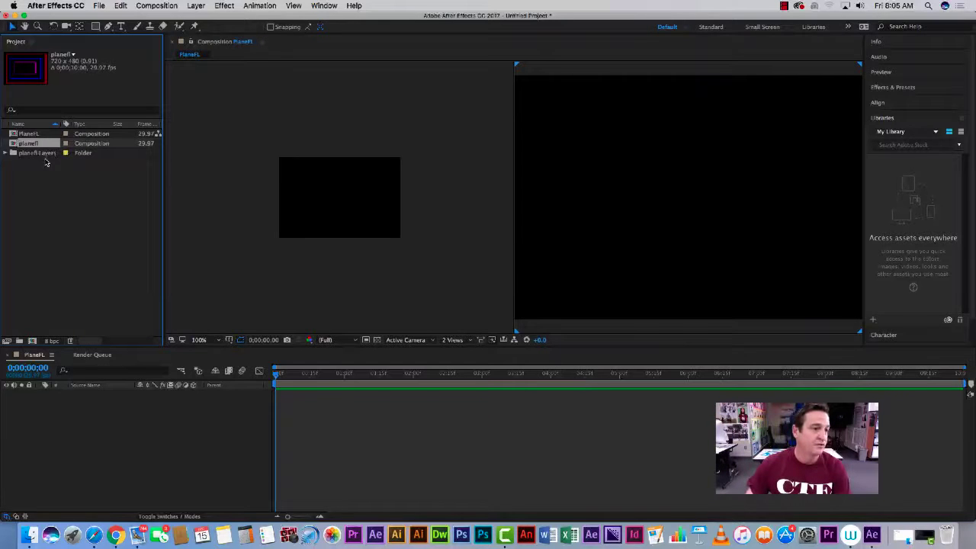
Add the planefl Layers folder to the PlaneFL timeline as three rectangle layers and deselect them.
{"action": "left_click", "coordinate": [8, 153]}
{"action": "left_click", "coordinate": [8, 153]}
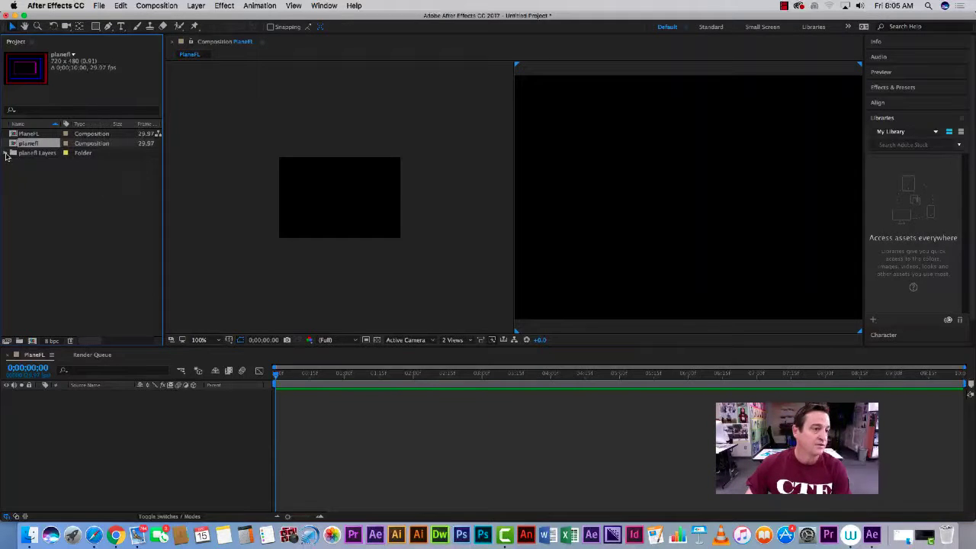
{"action": "left_click", "coordinate": [7, 154]}
{"action": "left_click", "coordinate": [8, 154]}
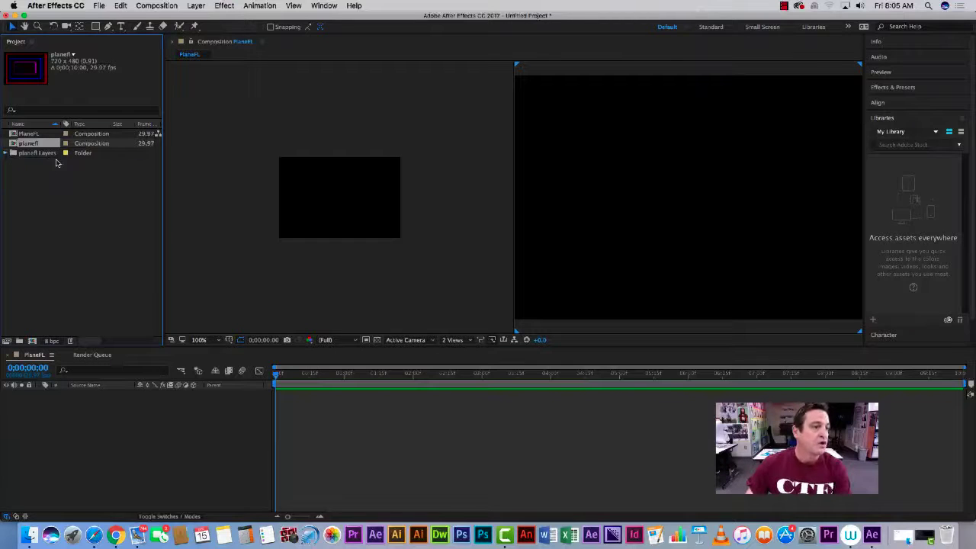
{"action": "left_click", "coordinate": [82, 155]}
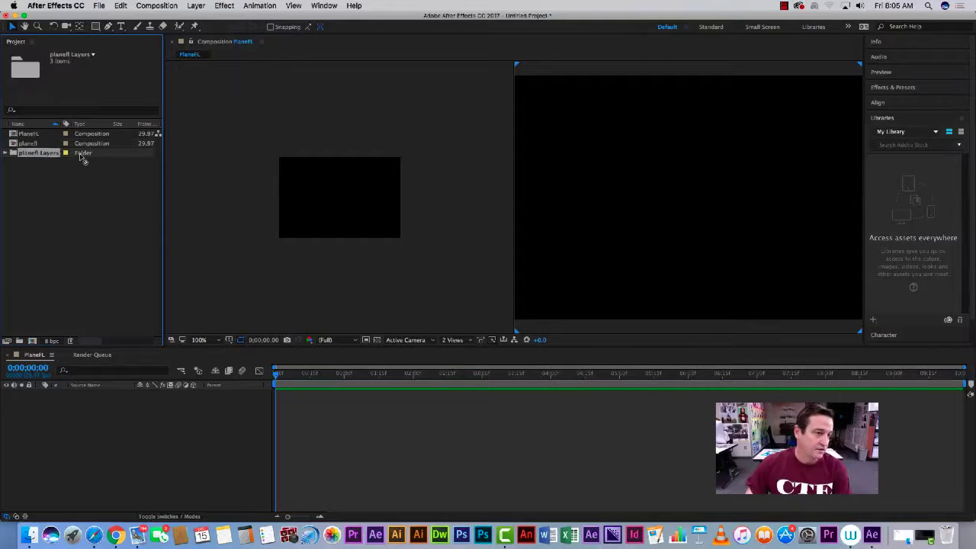
{"action": "left_click_drag", "start_coordinate": [82, 156], "coordinate": [85, 427]}
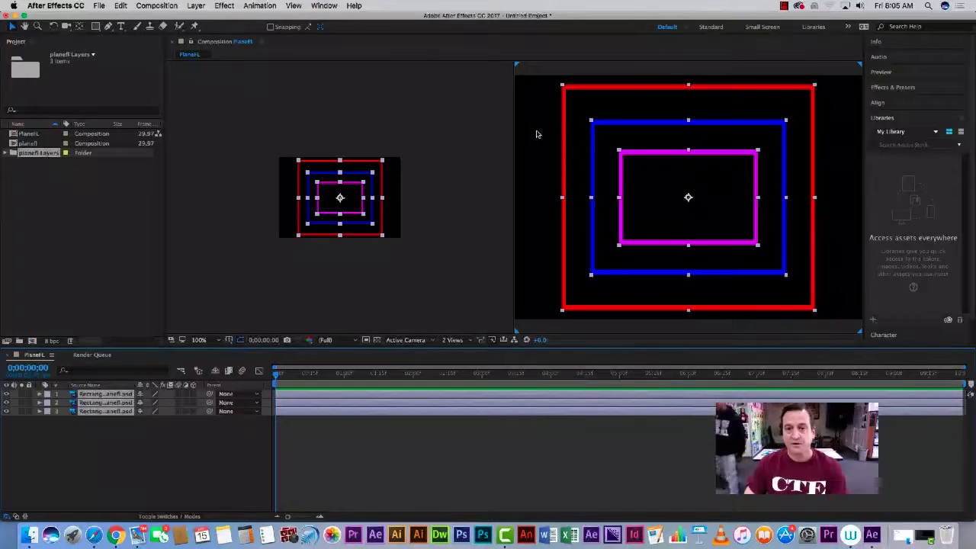
{"action": "left_click", "coordinate": [536, 135]}
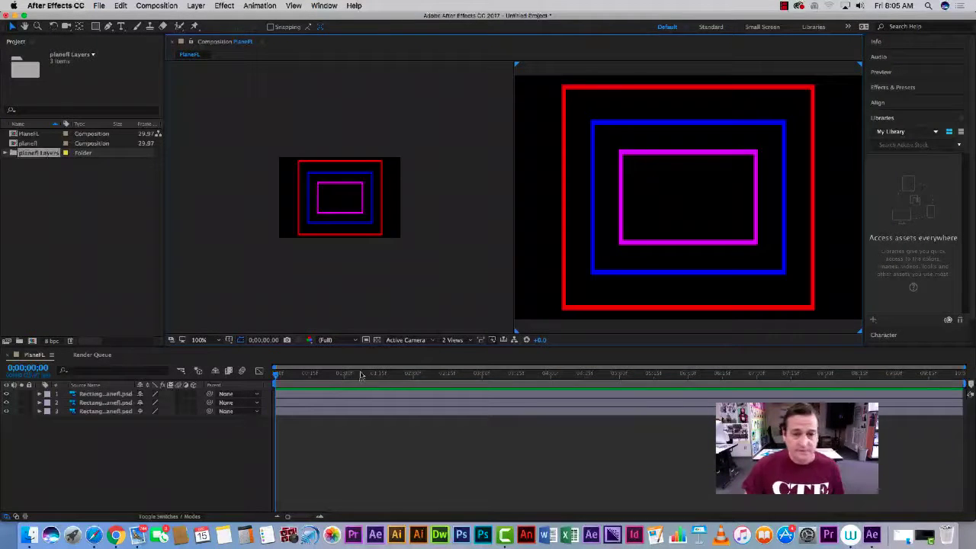
Switch the composition viewer to 1 View and back to 2 Views - Horizontal.
{"action": "left_click", "coordinate": [472, 341]}
{"action": "left_click", "coordinate": [469, 350]}
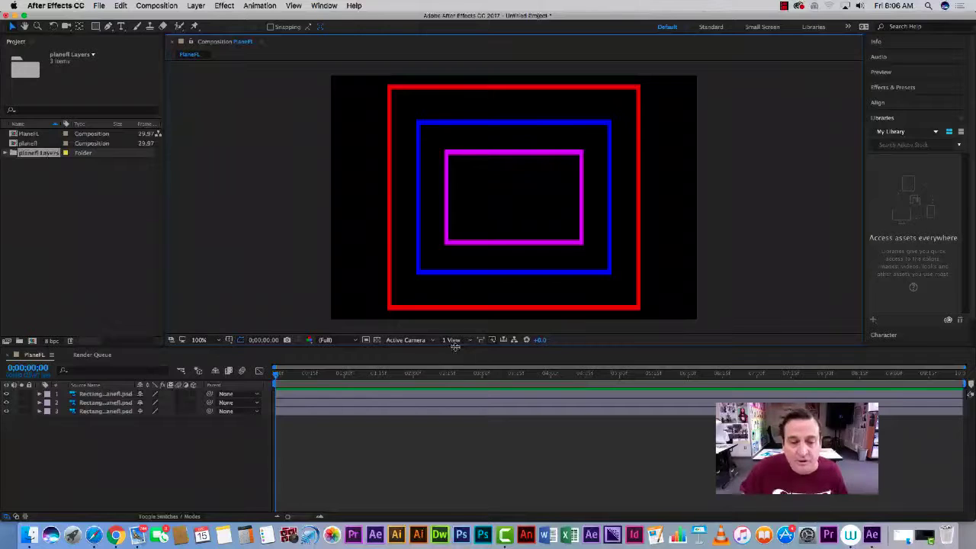
{"action": "left_click", "coordinate": [473, 342]}
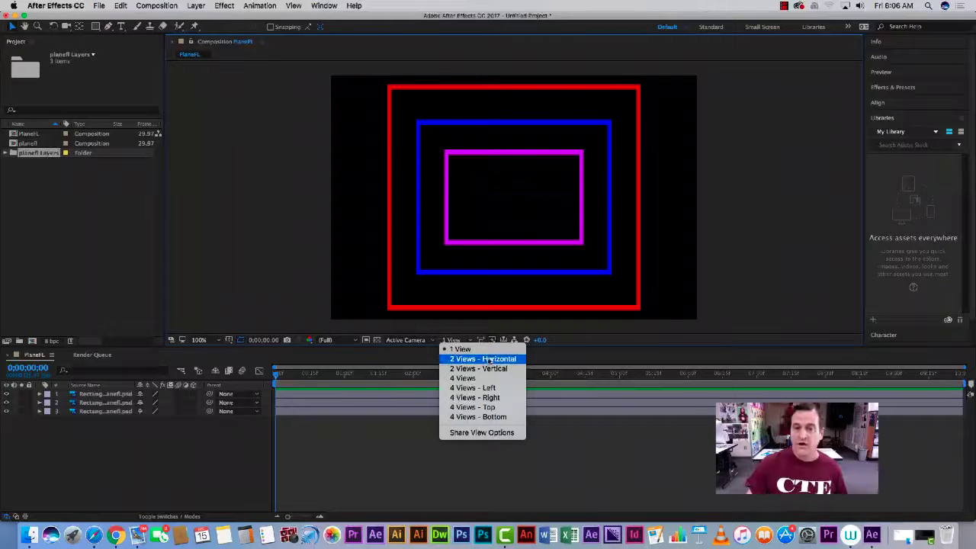
{"action": "left_click", "coordinate": [490, 361]}
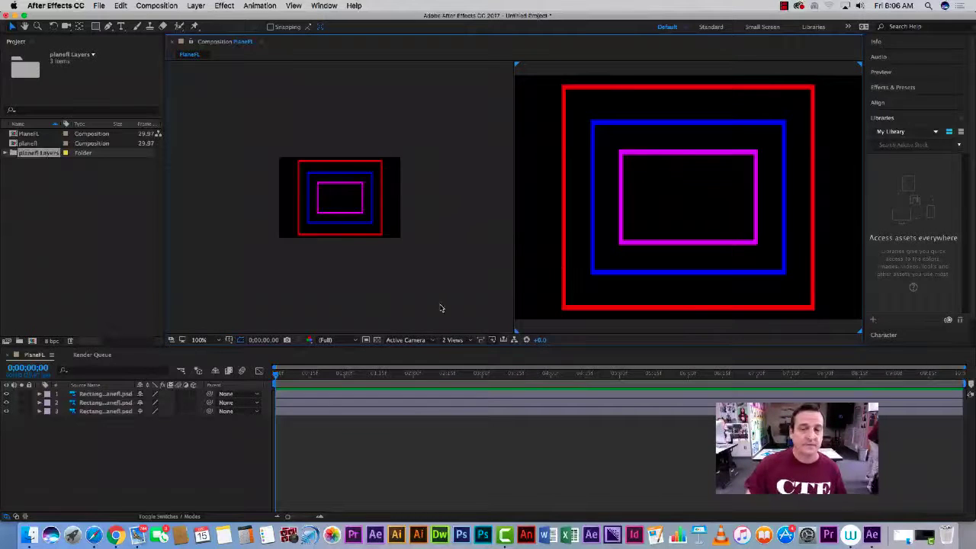
Set the magnification of the Top view to 100%.
{"action": "left_click", "coordinate": [260, 287]}
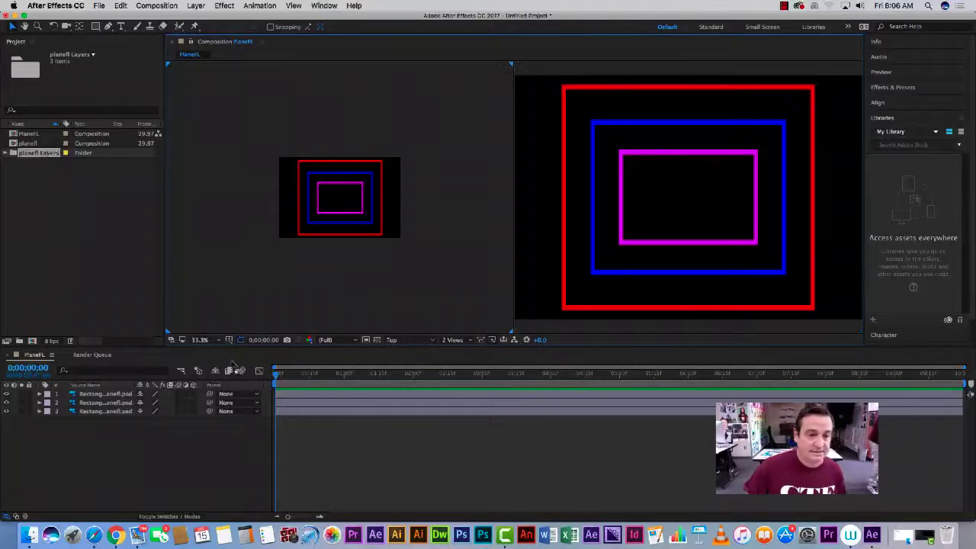
{"action": "left_click", "coordinate": [219, 341]}
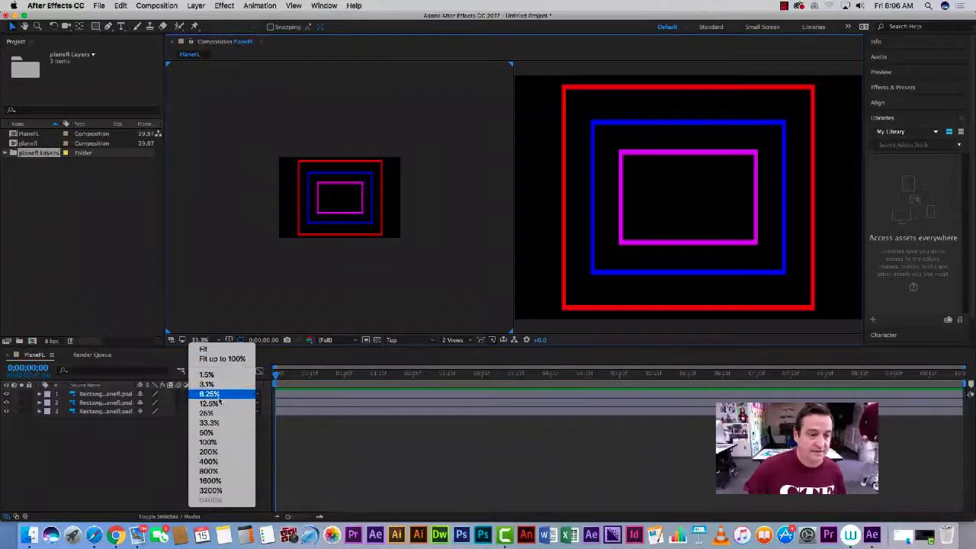
{"action": "left_click", "coordinate": [769, 166]}
{"action": "left_click", "coordinate": [784, 6]}
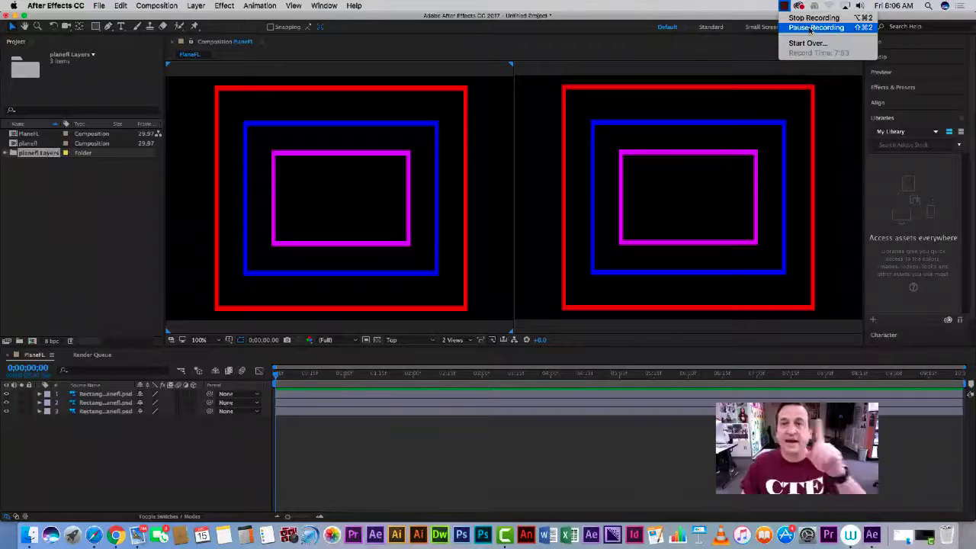
{"action": "left_click", "coordinate": [812, 28]}
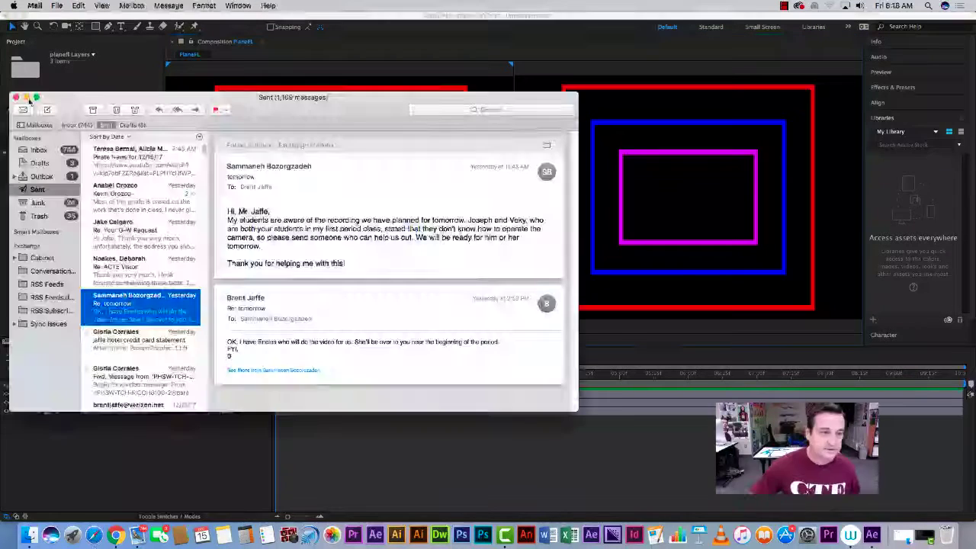
{"action": "key", "text": "super+m"}
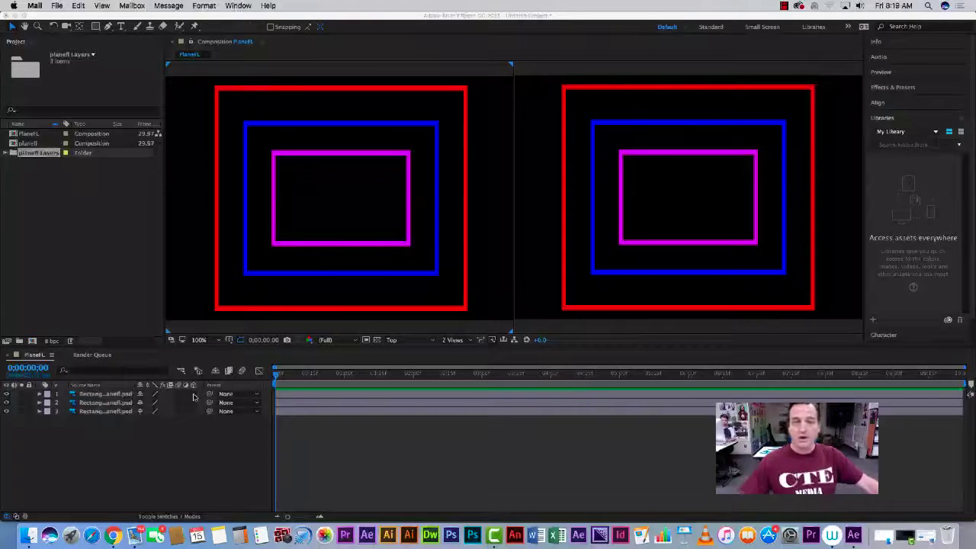
Turn all three rectangle layers into 3D layers.
{"action": "left_click_drag", "start_coordinate": [194, 395], "coordinate": [194, 411]}
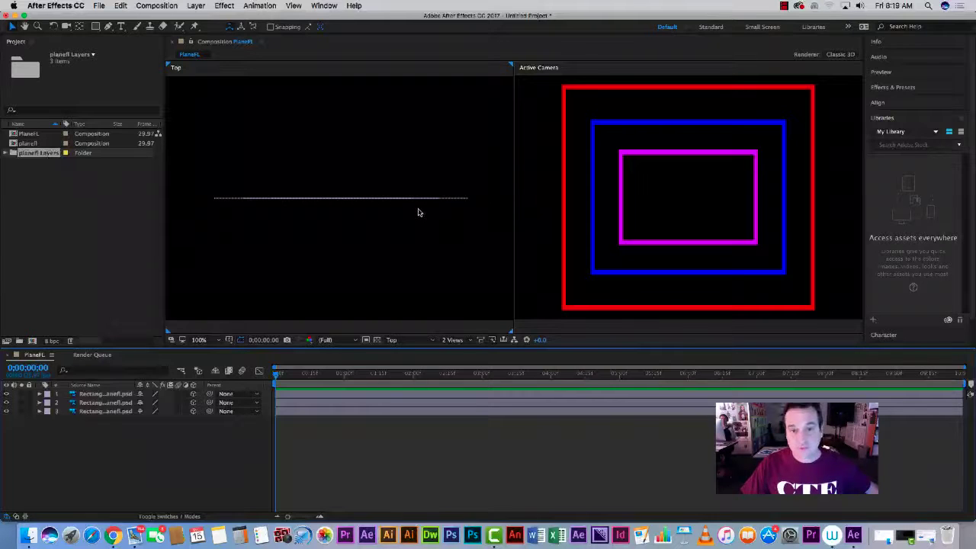
{"action": "left_click", "coordinate": [428, 249]}
{"action": "left_click", "coordinate": [516, 216]}
{"action": "left_click", "coordinate": [320, 242]}
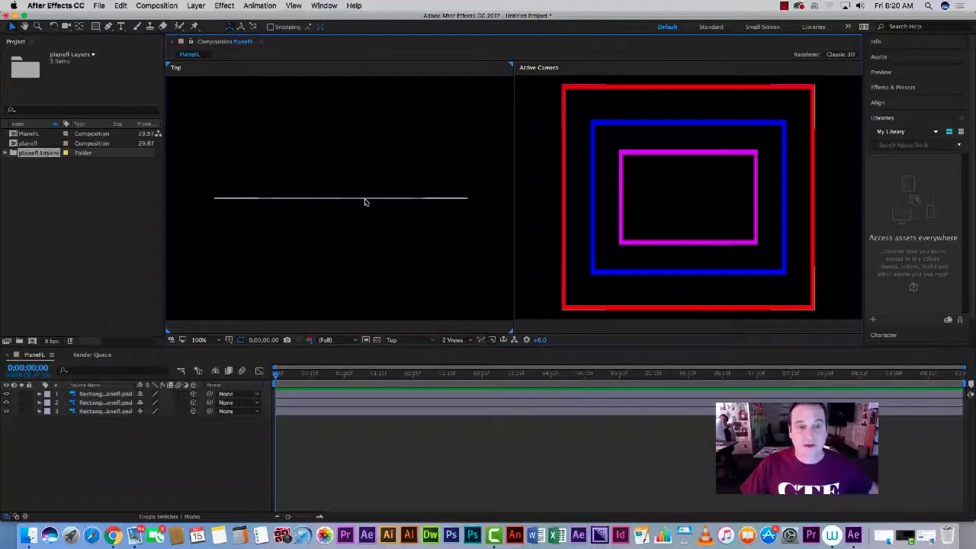
Move the red, blue and magenta rectangles back in depth in the Top view, with the smallest farthest away.
{"action": "left_click_drag", "start_coordinate": [366, 197], "coordinate": [341, 126]}
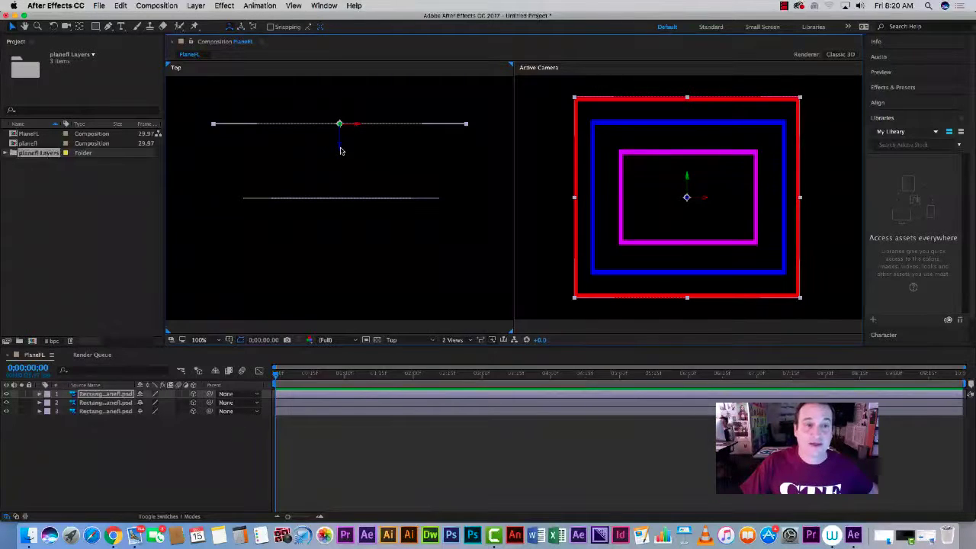
{"action": "left_click_drag", "start_coordinate": [342, 146], "coordinate": [370, 124]}
{"action": "left_click_drag", "start_coordinate": [363, 196], "coordinate": [363, 97]}
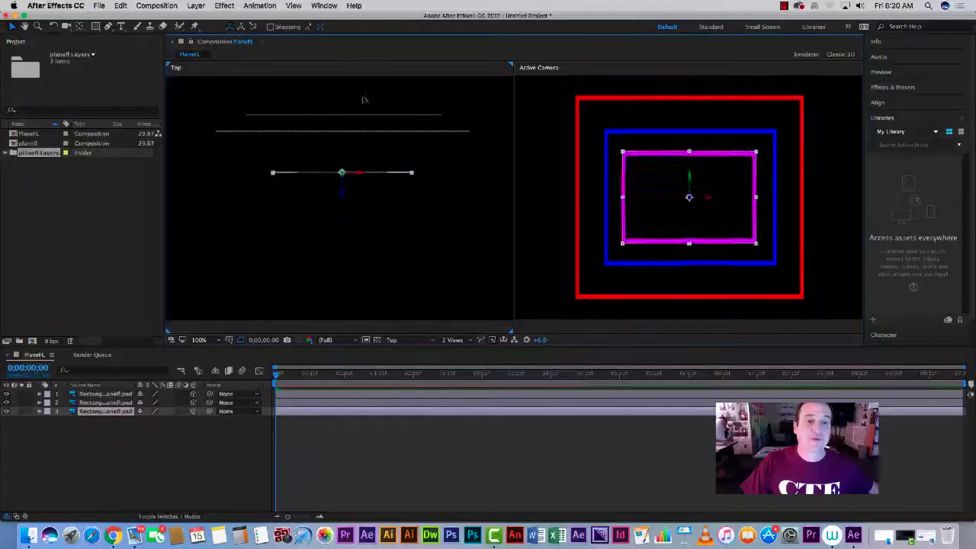
Adjust the depth of the three rectangles in the Top view, bringing each slightly forward to space them evenly.
{"action": "left_click", "coordinate": [347, 142]}
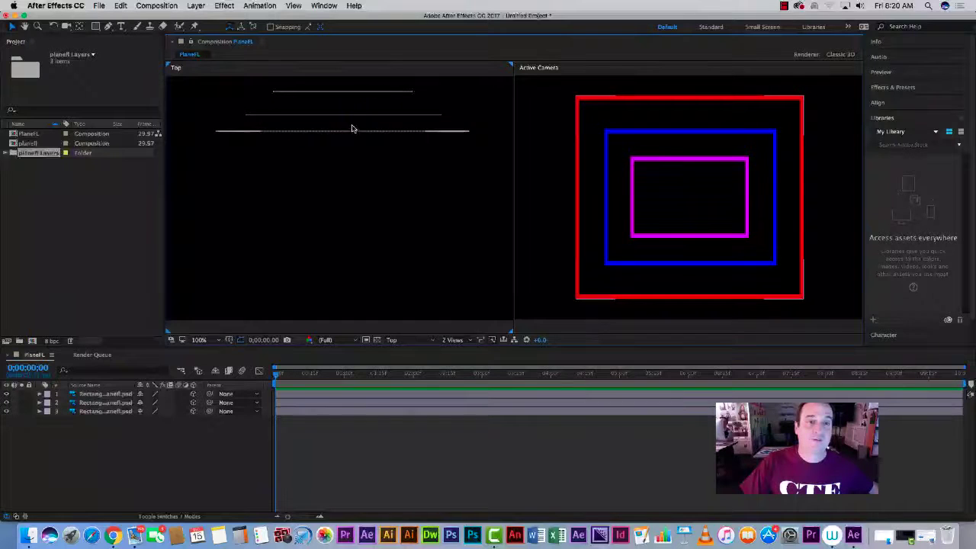
{"action": "left_click_drag", "start_coordinate": [351, 131], "coordinate": [352, 144]}
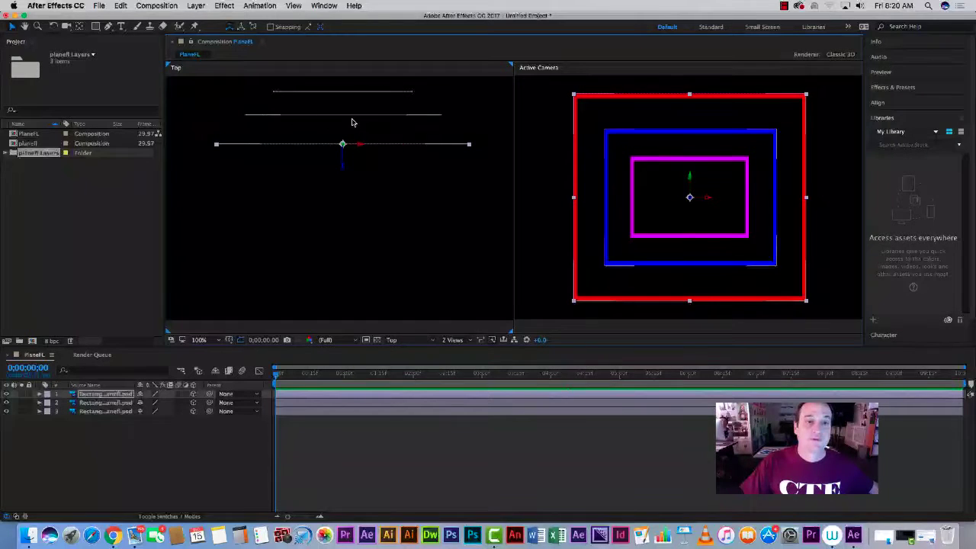
{"action": "left_click", "coordinate": [355, 116]}
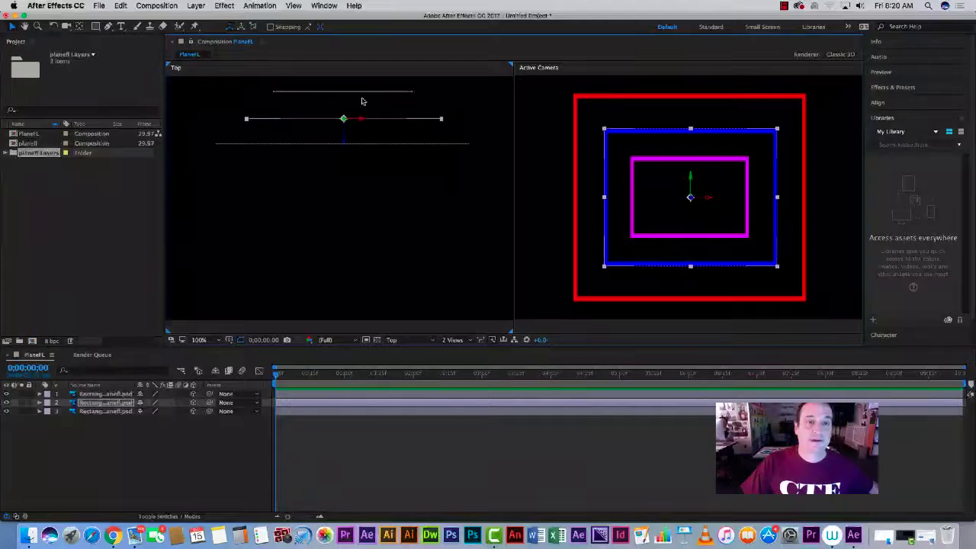
{"action": "left_click_drag", "start_coordinate": [360, 91], "coordinate": [361, 97]}
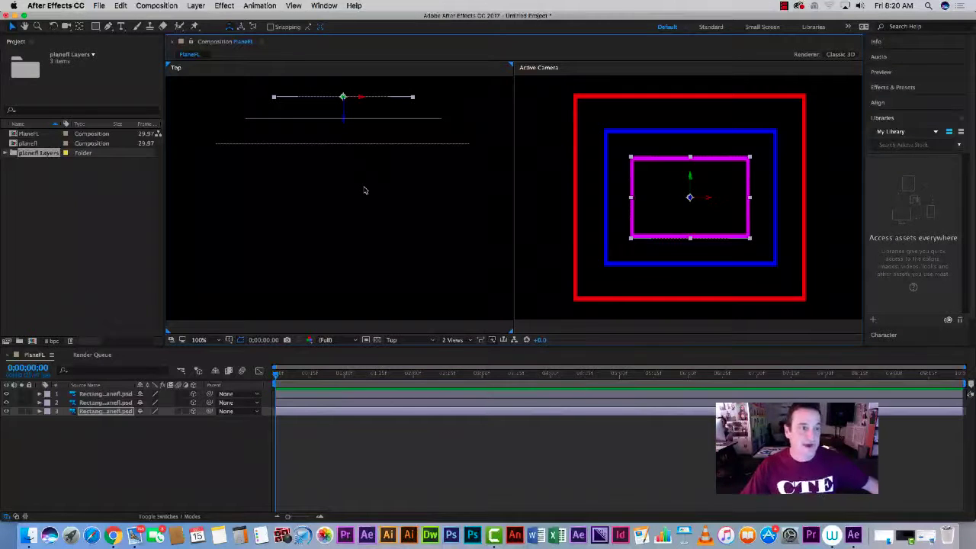
Deselect all layers in the PlaneFL composition.
{"action": "left_click", "coordinate": [196, 6]}
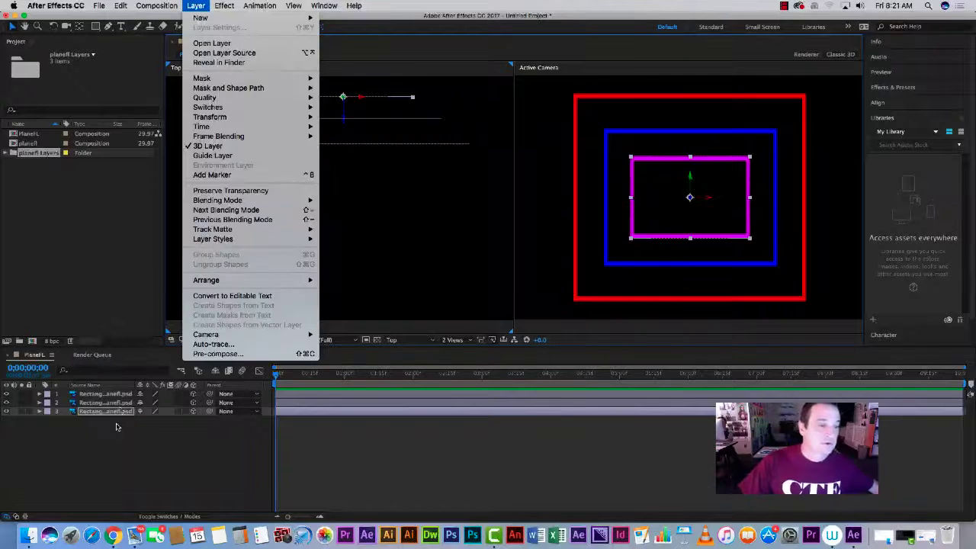
{"action": "left_click", "coordinate": [119, 420]}
{"action": "left_click", "coordinate": [192, 430]}
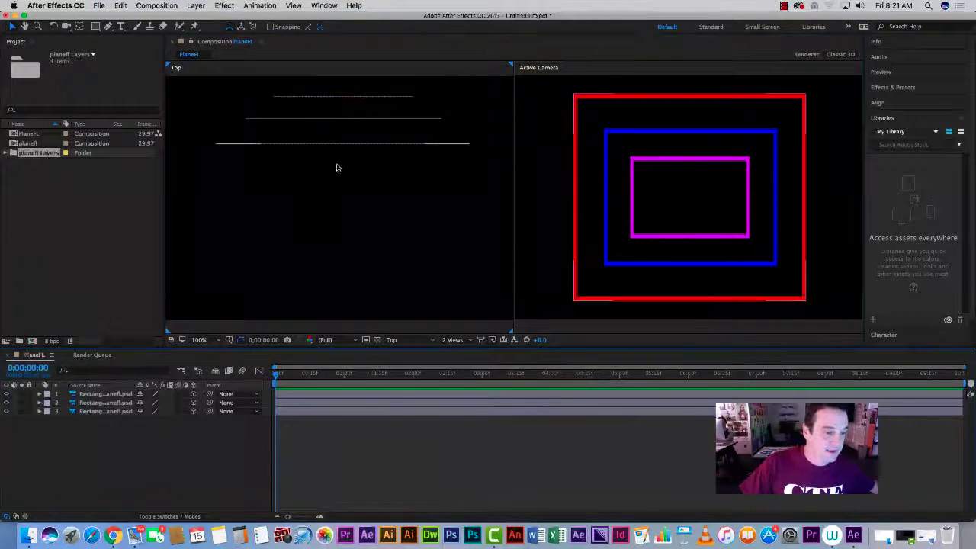
{"action": "left_click", "coordinate": [397, 211]}
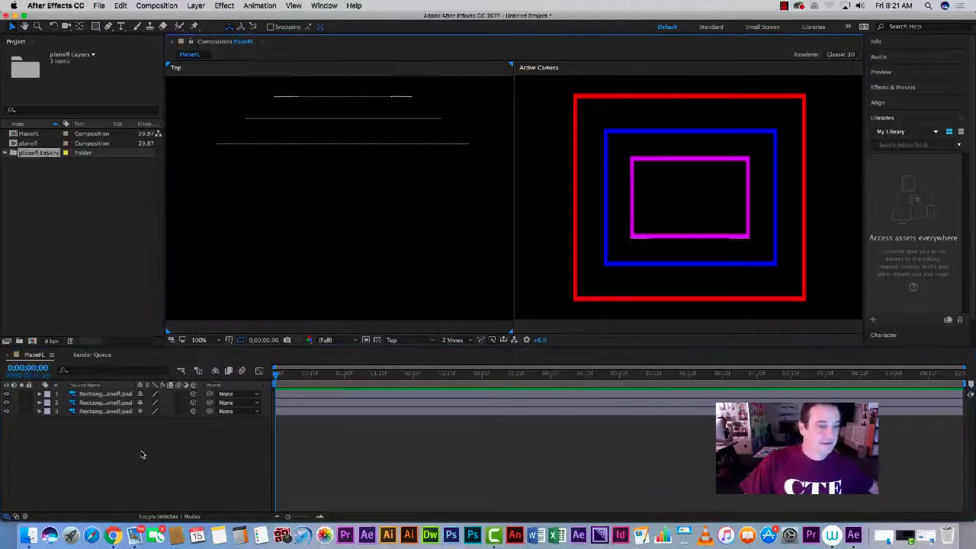
{"action": "left_click", "coordinate": [136, 461]}
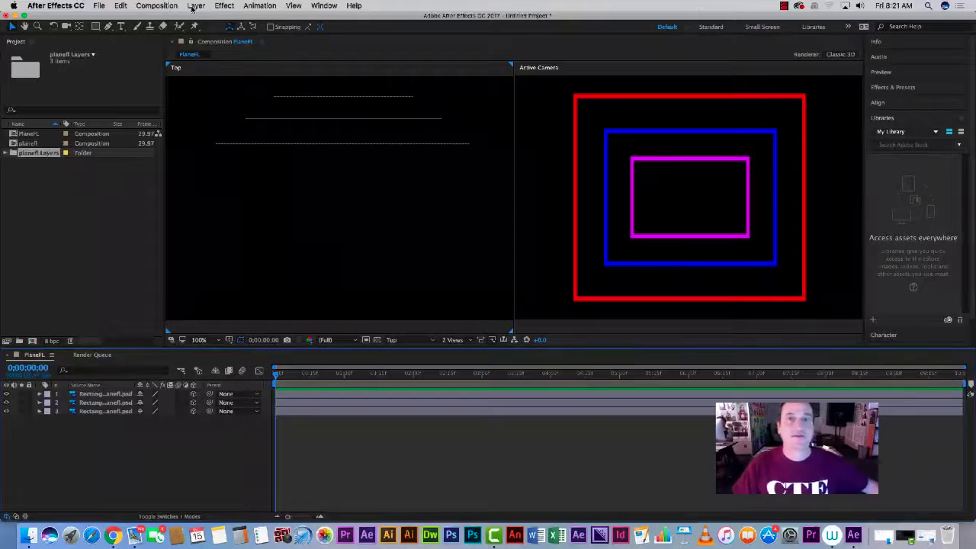
Add a two-node camera to the composition using the 28mm preset.
{"action": "left_click", "coordinate": [195, 6]}
{"action": "left_click", "coordinate": [195, 6]}
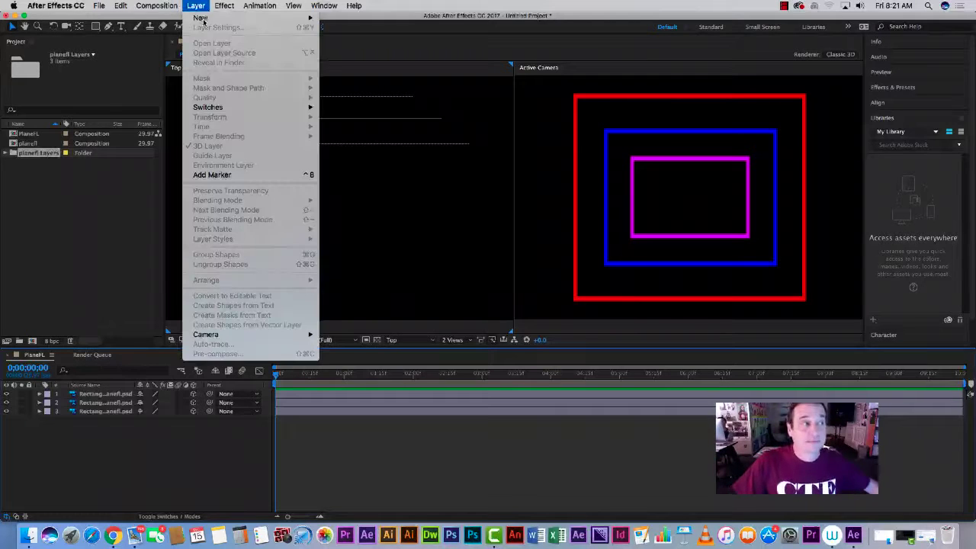
{"action": "mouse_move", "coordinate": [309, 18]}
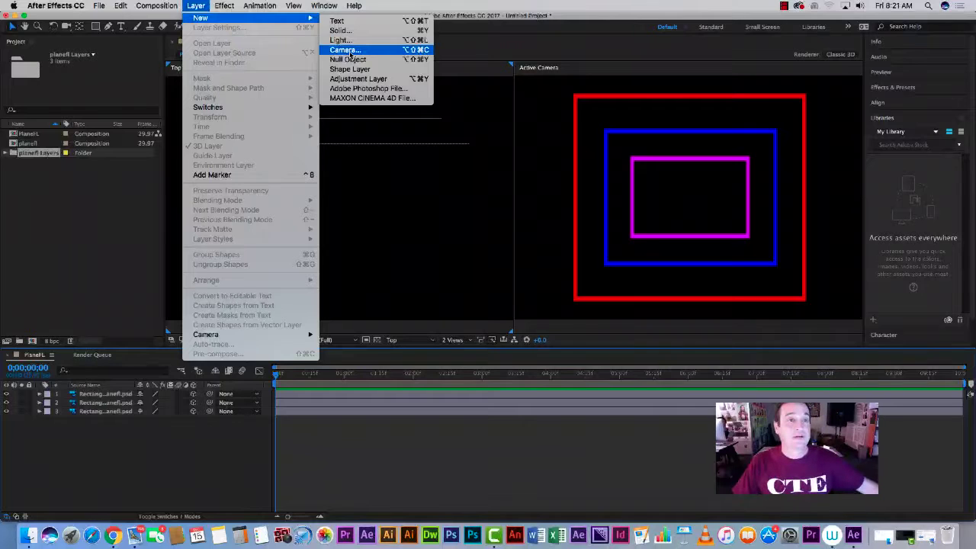
{"action": "left_click", "coordinate": [345, 50]}
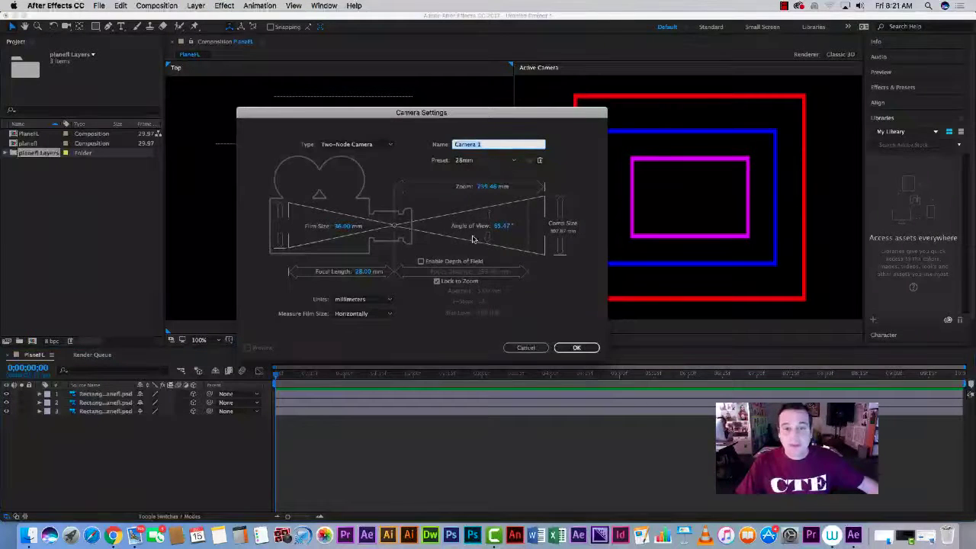
{"action": "left_click", "coordinate": [481, 161]}
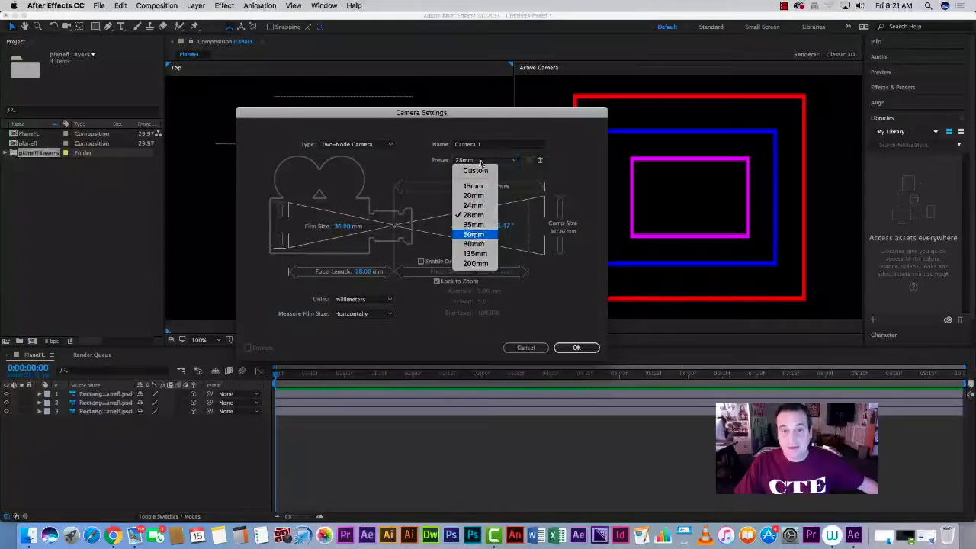
{"action": "left_click", "coordinate": [473, 235]}
{"action": "left_click", "coordinate": [477, 161]}
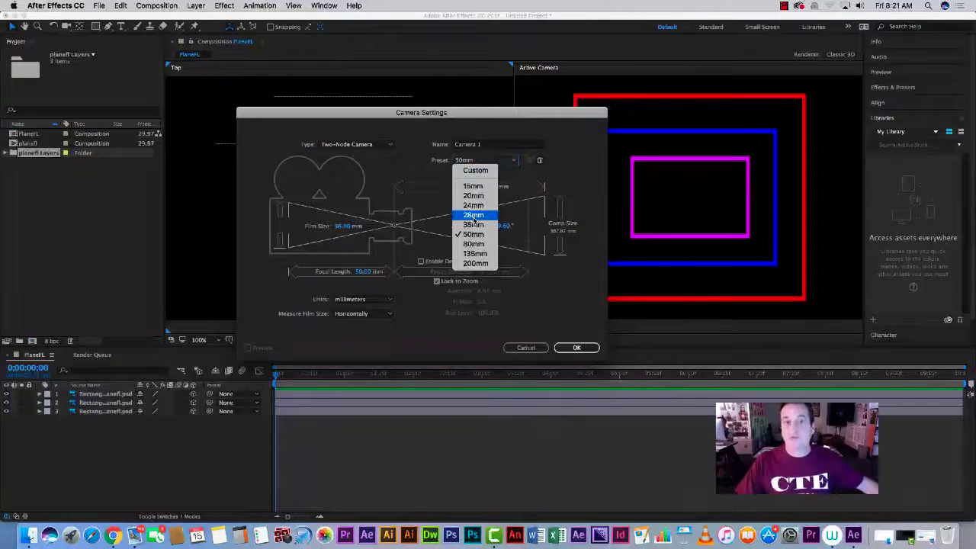
{"action": "left_click", "coordinate": [473, 216]}
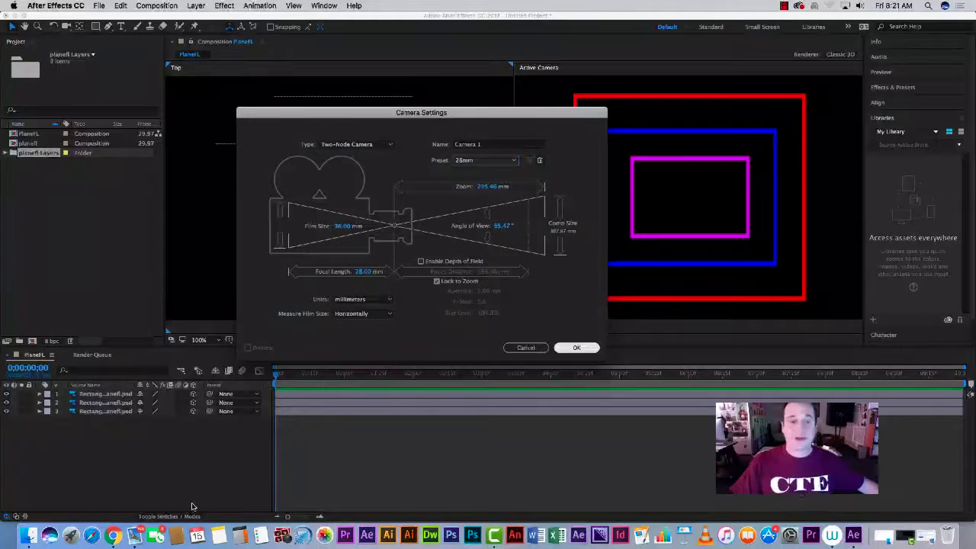
{"action": "left_click", "coordinate": [578, 348]}
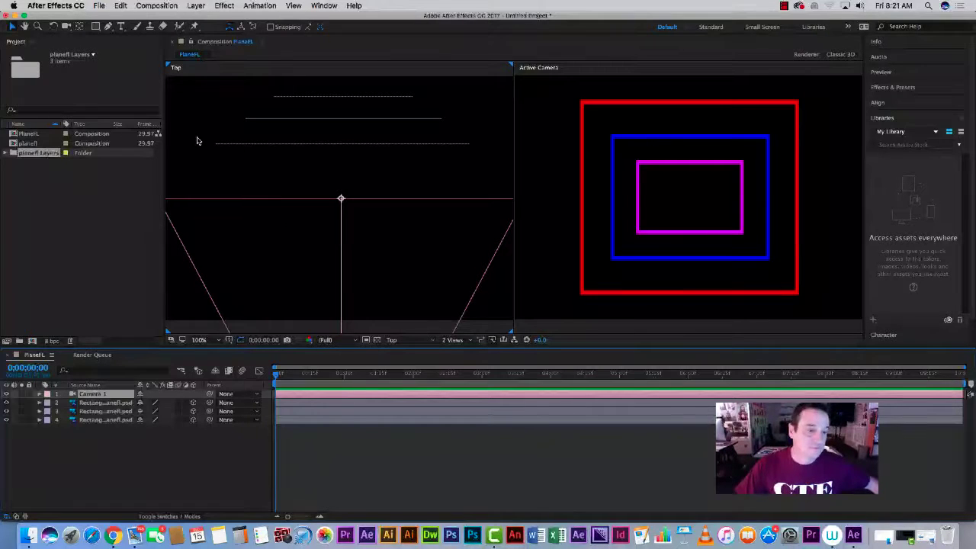
Try out camera positions around the rectangles in the Top view, then place the camera centred in front at a depth of about -652.
{"action": "left_click", "coordinate": [191, 111]}
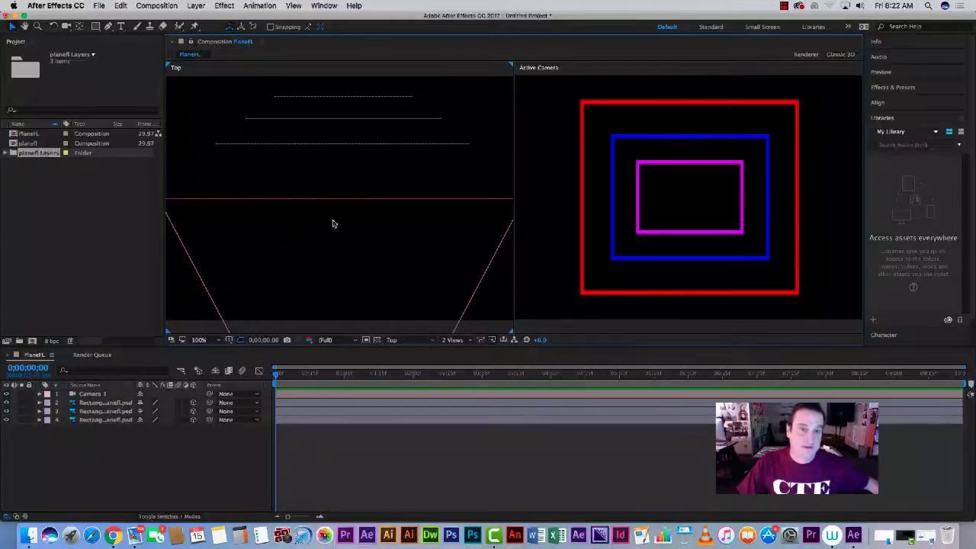
{"action": "left_click", "coordinate": [200, 340]}
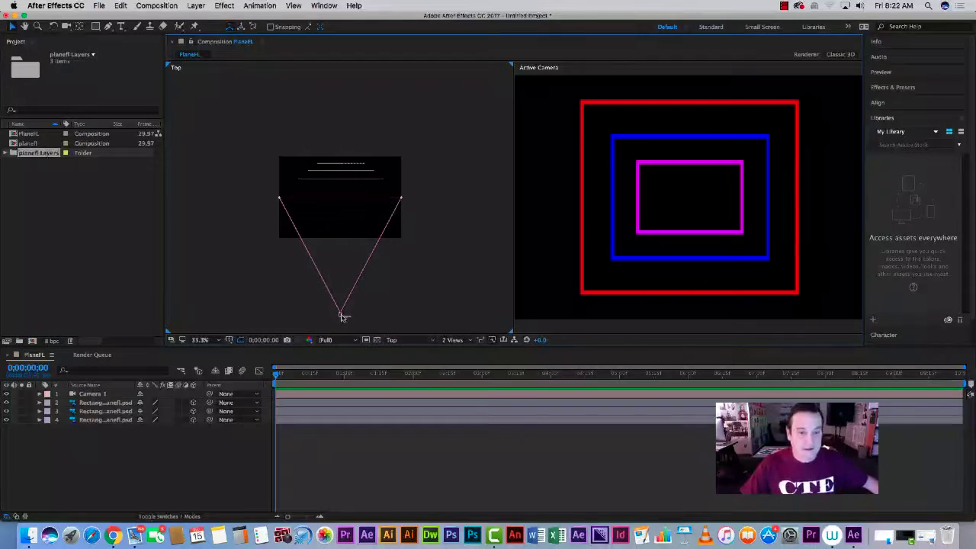
{"action": "left_click", "coordinate": [341, 315]}
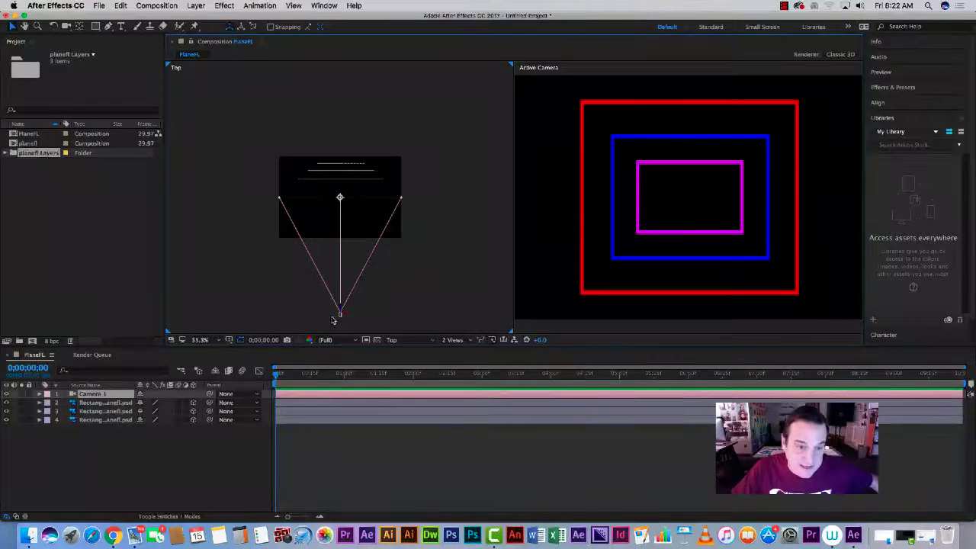
{"action": "left_click_drag", "start_coordinate": [309, 312], "coordinate": [170, 134]}
{"action": "left_click_drag", "start_coordinate": [334, 326], "coordinate": [290, 138]}
{"action": "left_click_drag", "start_coordinate": [371, 73], "coordinate": [425, 281]}
{"action": "left_click_drag", "start_coordinate": [353, 333], "coordinate": [341, 312]}
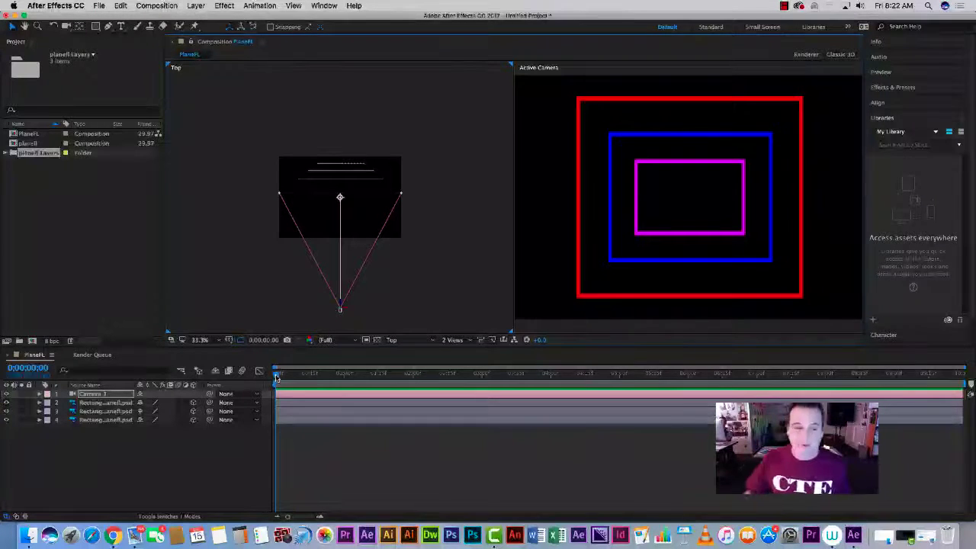
Enable Position keyframing on Camera 1 at 0;00;00;00.
{"action": "mouse_move", "coordinate": [277, 375]}
{"action": "left_mouse_down"}
{"action": "mouse_move", "coordinate": [324, 376]}
{"action": "mouse_move", "coordinate": [264, 386]}
{"action": "left_mouse_up"}
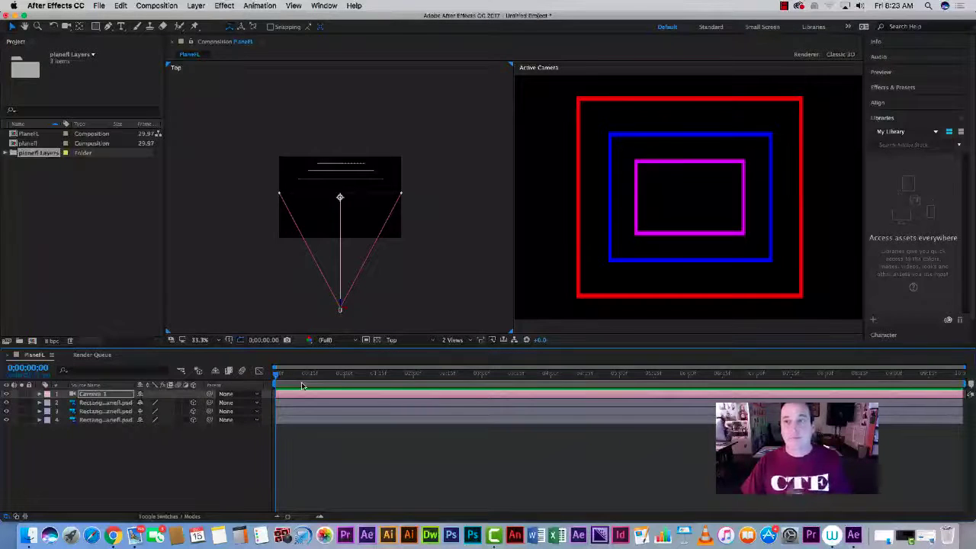
{"action": "left_click", "coordinate": [93, 398]}
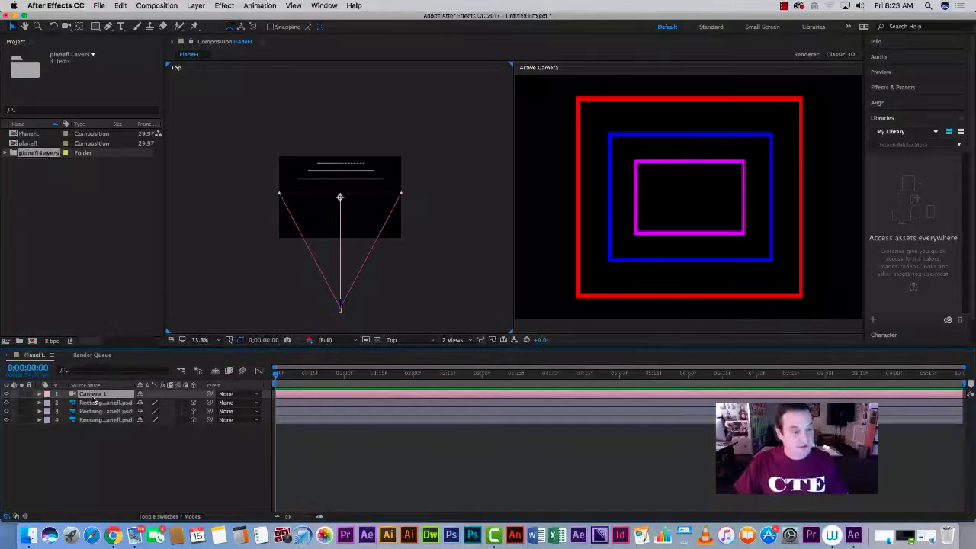
{"action": "key", "text": "p"}
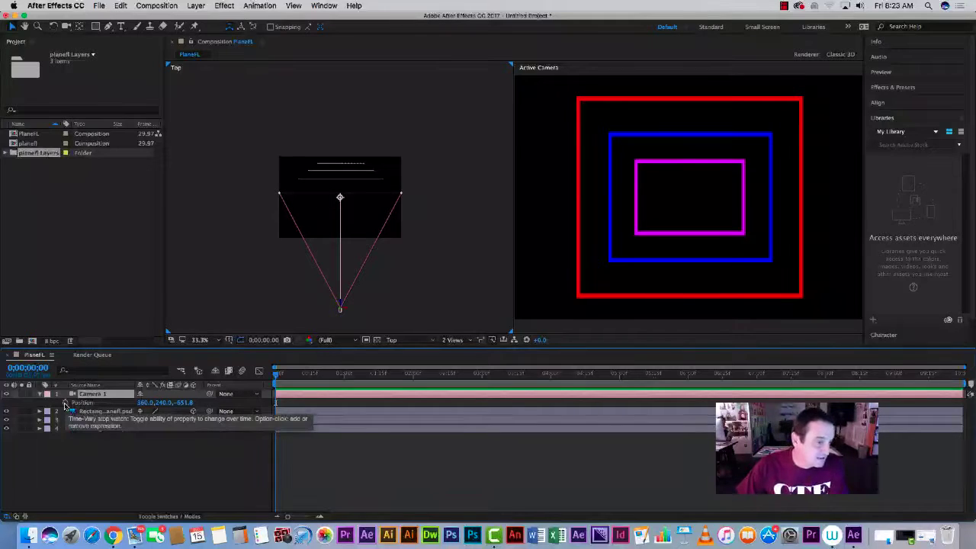
{"action": "left_click", "coordinate": [66, 403]}
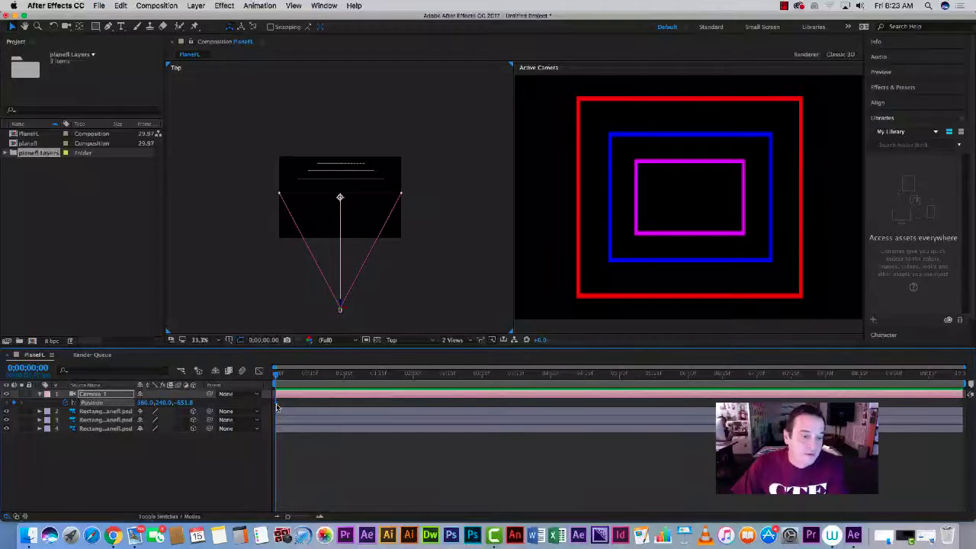
{"action": "mouse_move", "coordinate": [279, 404]}
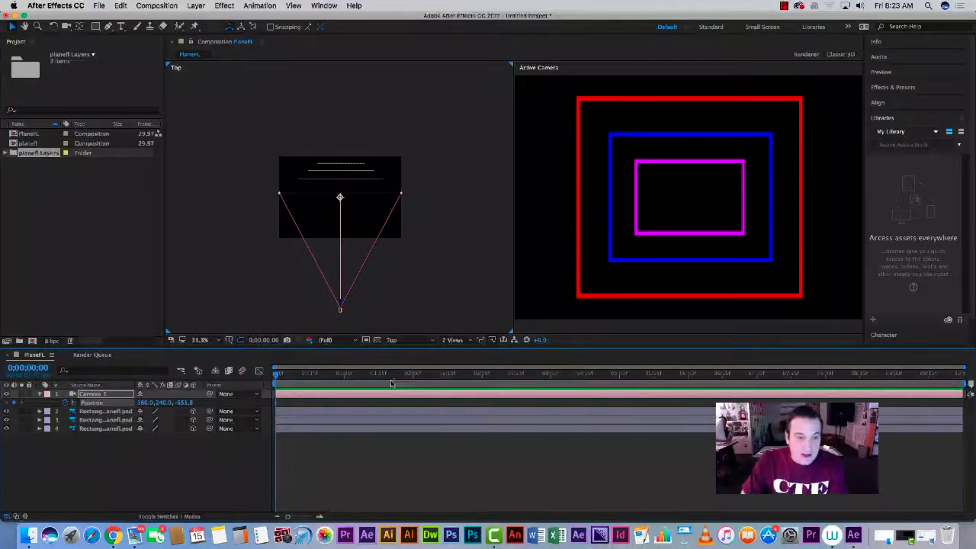
Keyframe the camera at 0;00;02;01 to the left of the rectangles in the Top view, at about -573, 240, 257.
{"action": "key", "text": "space"}
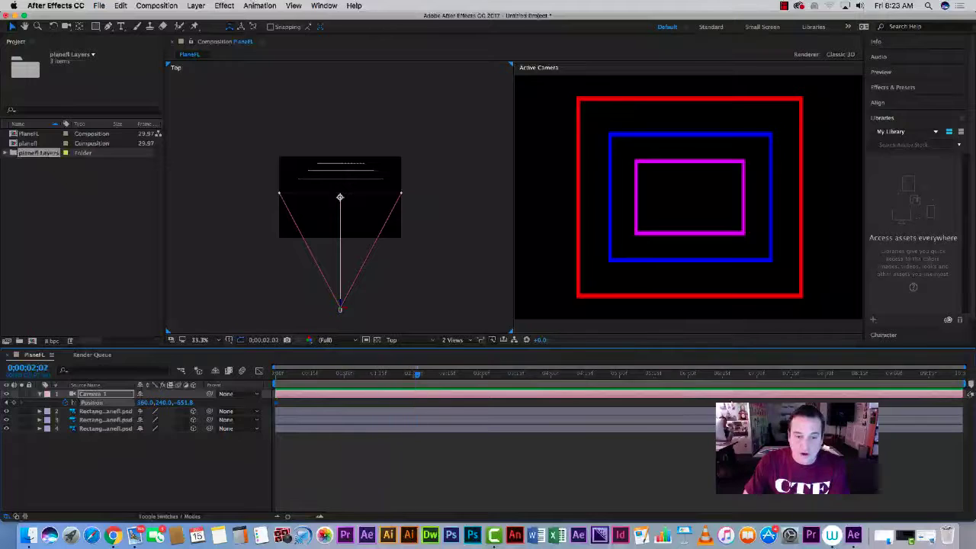
{"action": "left_click", "coordinate": [414, 374]}
{"action": "left_click", "coordinate": [414, 374]}
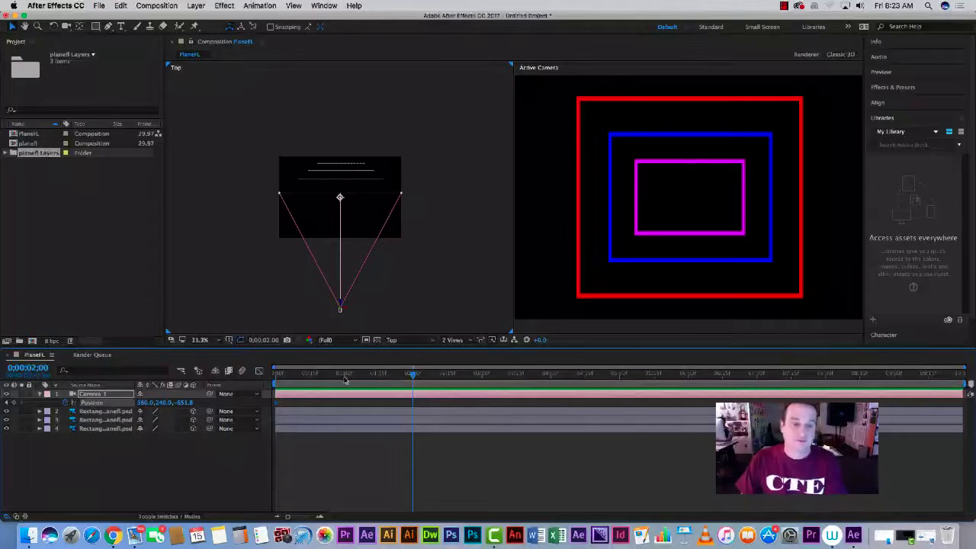
{"action": "key", "text": "Page_Up"}
{"action": "key", "text": "Page_Up"}
{"action": "key", "text": "Page_Up"}
{"action": "key", "text": "Page_Up"}
{"action": "key", "text": "Page_Up"}
{"action": "key", "text": "Page_Up"}
{"action": "key", "text": "Page_Up"}
{"action": "key", "text": "Page_Up"}
{"action": "key", "text": "Page_Up"}
{"action": "key", "text": "Page_Up"}
{"action": "key", "text": "Page_Up"}
{"action": "key", "text": "Page_Up"}
{"action": "key", "text": "Page_Up"}
{"action": "key", "text": "Page_Up"}
{"action": "key", "text": "Page_Up"}
{"action": "key", "text": "Page_Up"}
{"action": "key", "text": "Page_Up"}
{"action": "key", "text": "Page_Up"}
{"action": "key", "text": "Page_Up"}
{"action": "key", "text": "Page_Up"}
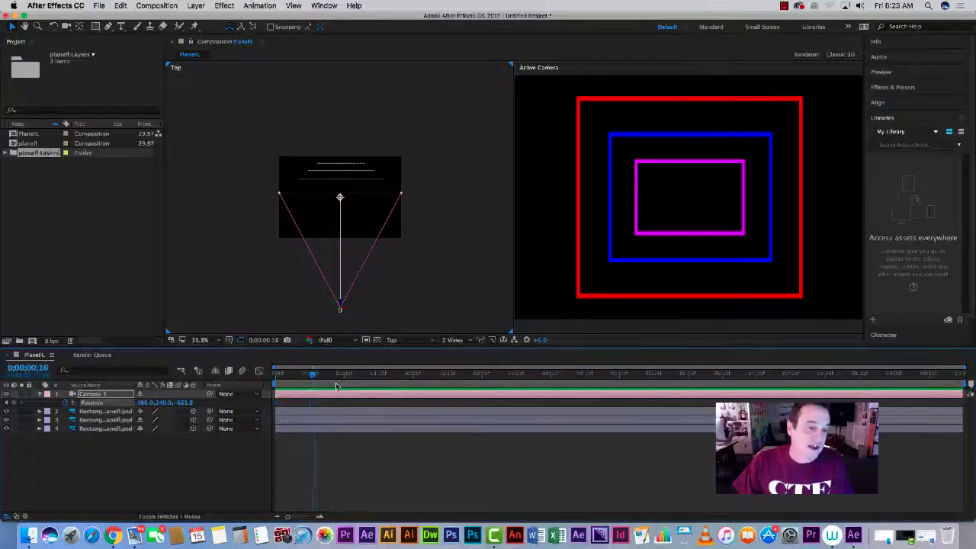
{"action": "key", "text": "Page_Down"}
{"action": "key", "text": "Page_Down"}
{"action": "key", "text": "Page_Down"}
{"action": "key", "text": "Page_Down"}
{"action": "key", "text": "Page_Down"}
{"action": "key", "text": "Page_Down"}
{"action": "key", "text": "Page_Down"}
{"action": "key", "text": "Page_Down"}
{"action": "key", "text": "Page_Down"}
{"action": "key", "text": "Page_Down"}
{"action": "key", "text": "Page_Down"}
{"action": "key", "text": "Page_Down"}
{"action": "key", "text": "Page_Down"}
{"action": "key", "text": "Page_Down"}
{"action": "key", "text": "Page_Down"}
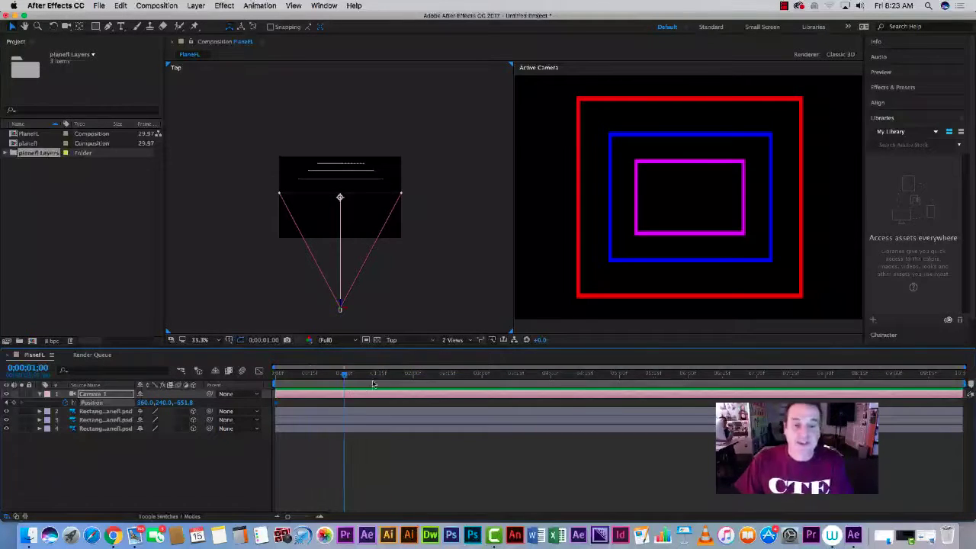
{"action": "key", "text": "Page_Down"}
{"action": "key", "text": "Page_Down"}
{"action": "key", "text": "Page_Down"}
{"action": "key", "text": "Page_Down"}
{"action": "key", "text": "Page_Down"}
{"action": "key", "text": "Page_Down"}
{"action": "key", "text": "Page_Down"}
{"action": "key", "text": "Page_Down"}
{"action": "key", "text": "Page_Down"}
{"action": "key", "text": "Page_Down"}
{"action": "key", "text": "Page_Down"}
{"action": "key", "text": "Page_Down"}
{"action": "key", "text": "Page_Down"}
{"action": "key", "text": "Page_Down"}
{"action": "key", "text": "Page_Down"}
{"action": "key", "text": "Page_Down"}
{"action": "key", "text": "Page_Down"}
{"action": "key", "text": "Page_Down"}
{"action": "key", "text": "Page_Down"}
{"action": "key", "text": "Page_Down"}
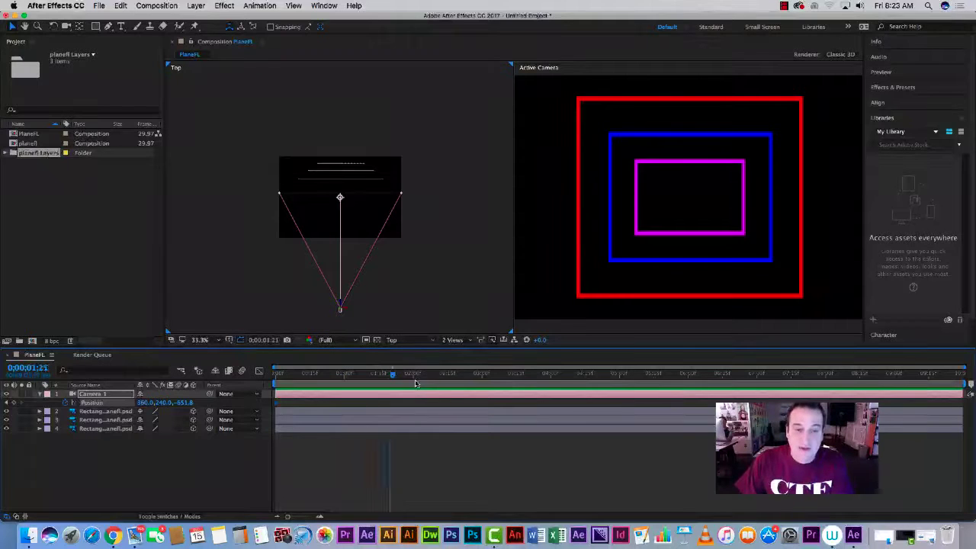
{"action": "key", "text": "Page_Down"}
{"action": "key", "text": "Page_Down"}
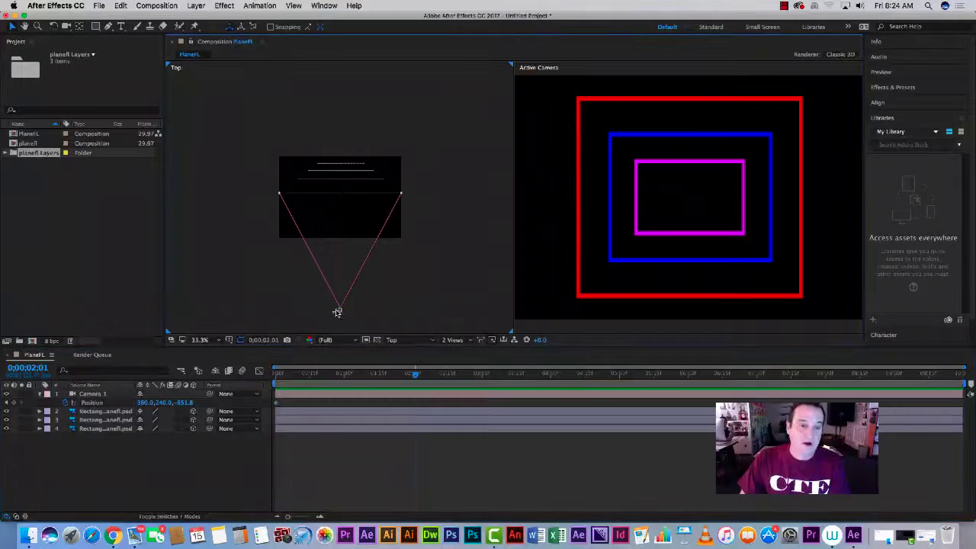
{"action": "left_click_drag", "start_coordinate": [273, 286], "coordinate": [188, 163]}
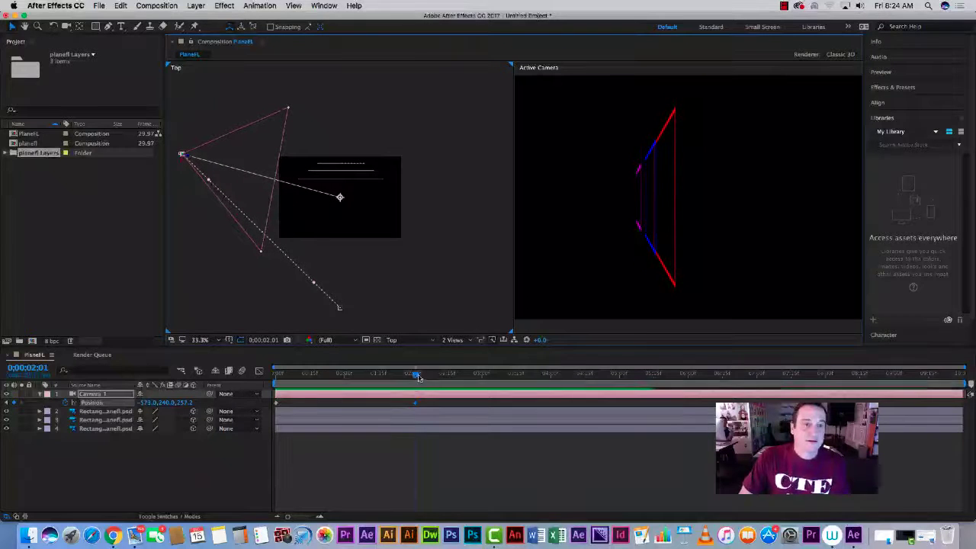
Keyframe the camera centred in front of the rectangles at 0;00;04;00 and to their right at 0;00;06;00 in the Top view.
{"action": "left_click", "coordinate": [450, 383]}
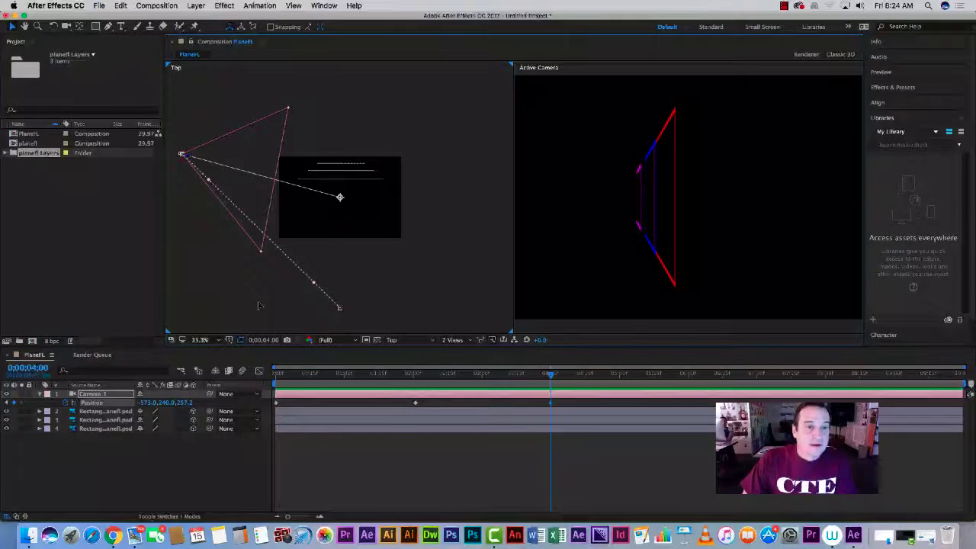
{"action": "left_click_drag", "start_coordinate": [259, 306], "coordinate": [340, 326]}
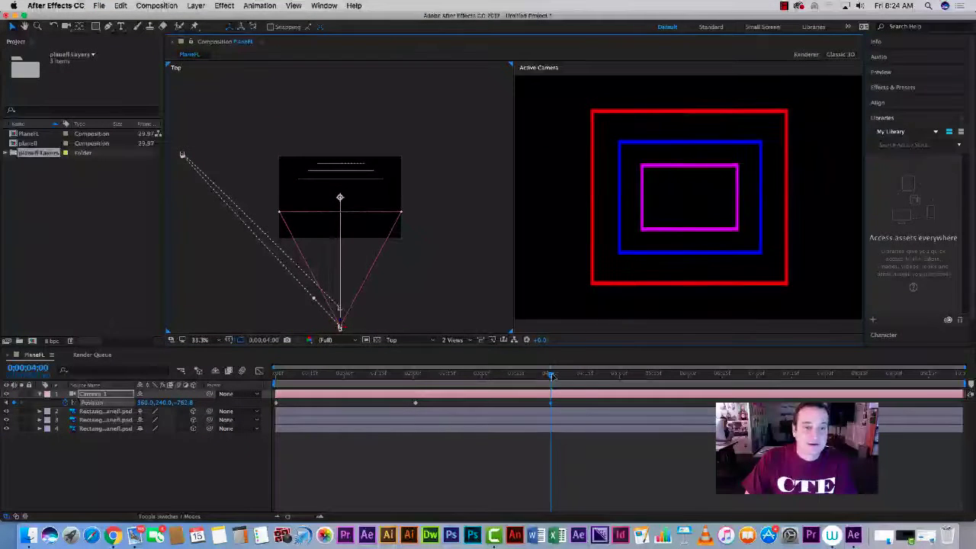
{"action": "left_click_drag", "start_coordinate": [551, 376], "coordinate": [623, 376]}
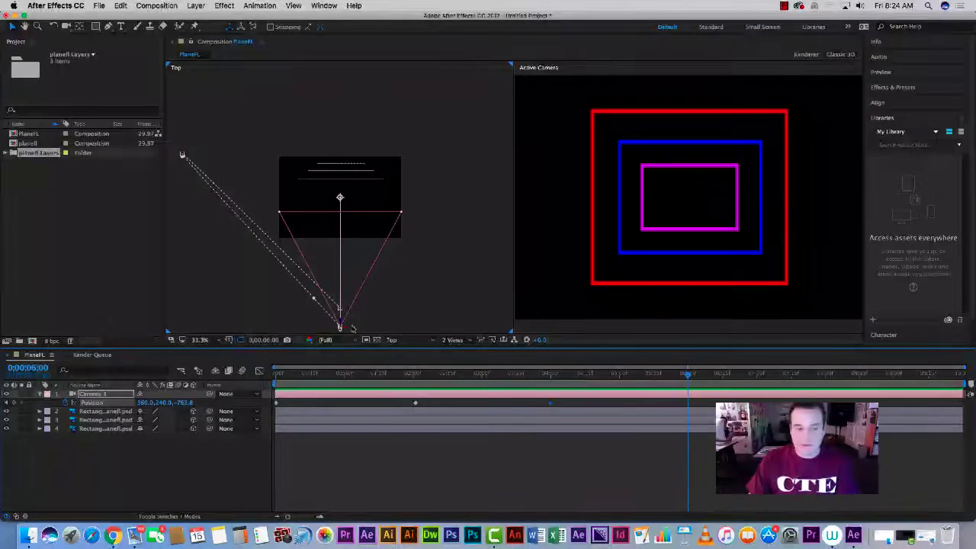
{"action": "left_click_drag", "start_coordinate": [472, 258], "coordinate": [510, 181]}
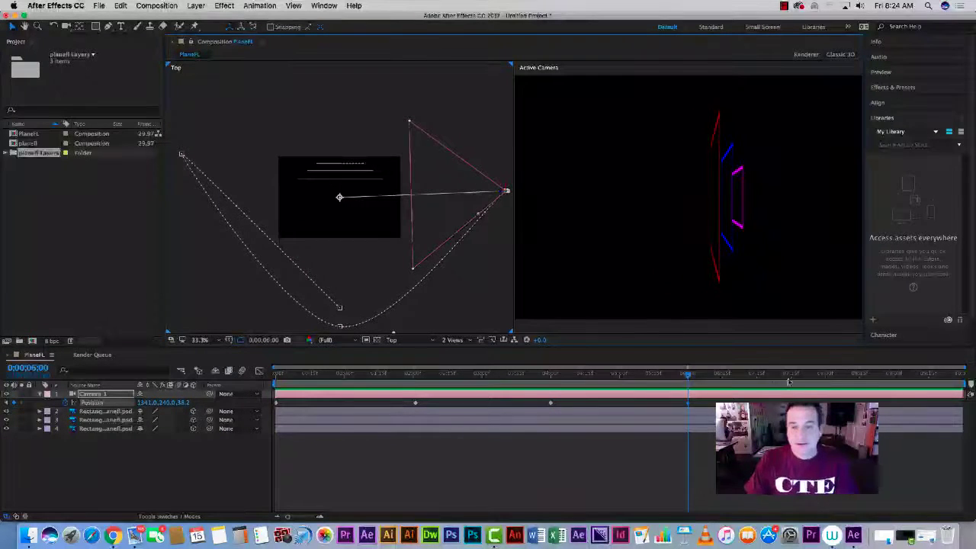
Keyframe the camera at 0;00;08;00 back in front of the rectangles, near the centre of the Top view.
{"action": "key", "text": "space"}
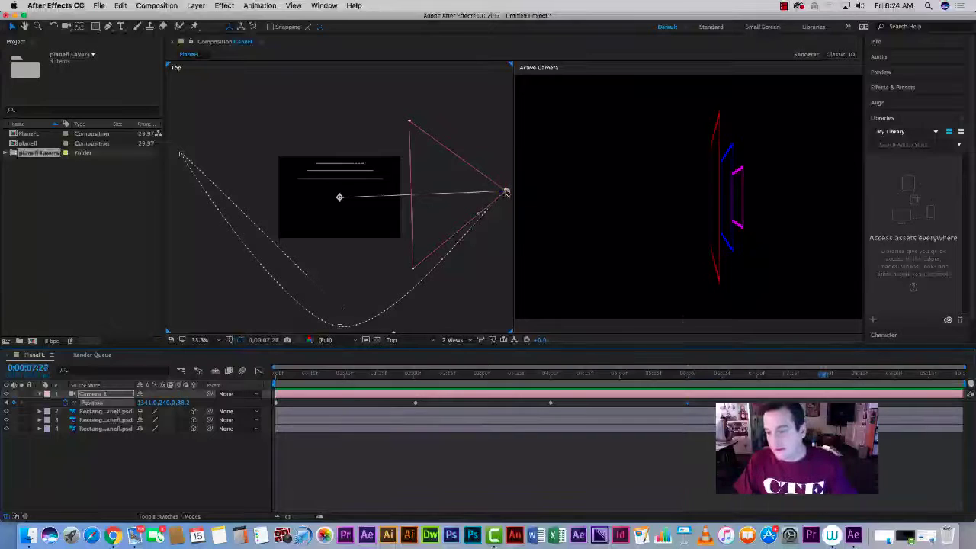
{"action": "left_click_drag", "start_coordinate": [505, 193], "coordinate": [493, 205]}
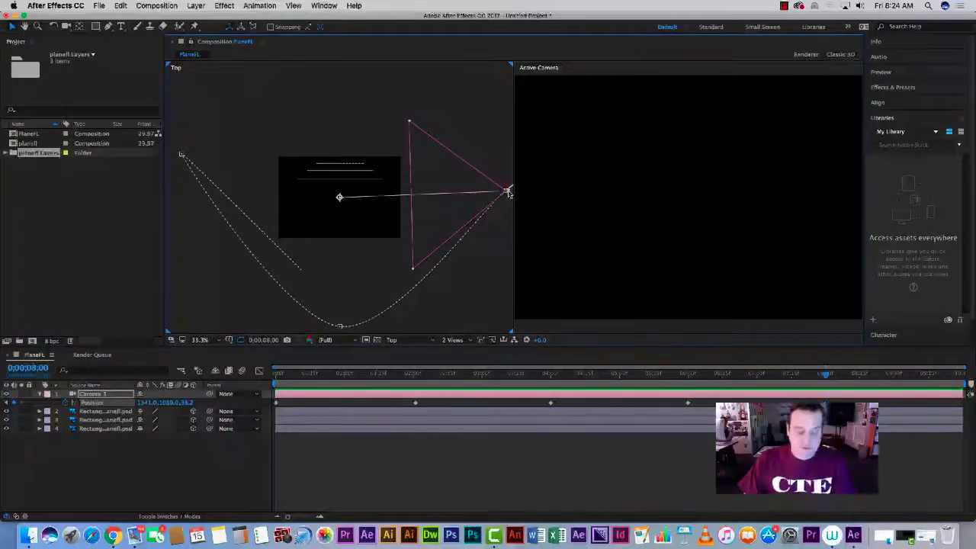
{"action": "key", "text": "super+z"}
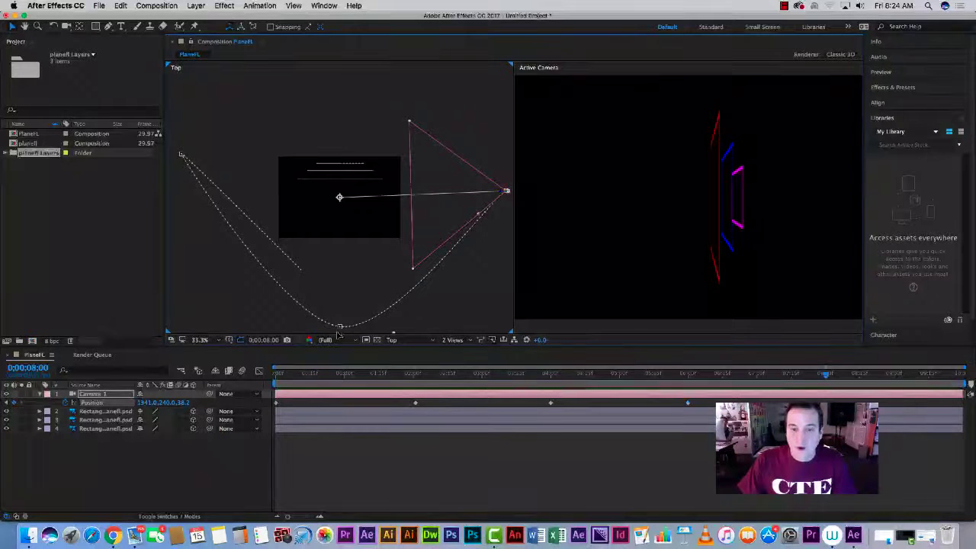
{"action": "left_click_drag", "start_coordinate": [506, 190], "coordinate": [340, 327]}
Move the current time to the end of the PlaneFL timeline at 0;00;09;29.
{"action": "left_click_drag", "start_coordinate": [825, 377], "coordinate": [961, 379]}
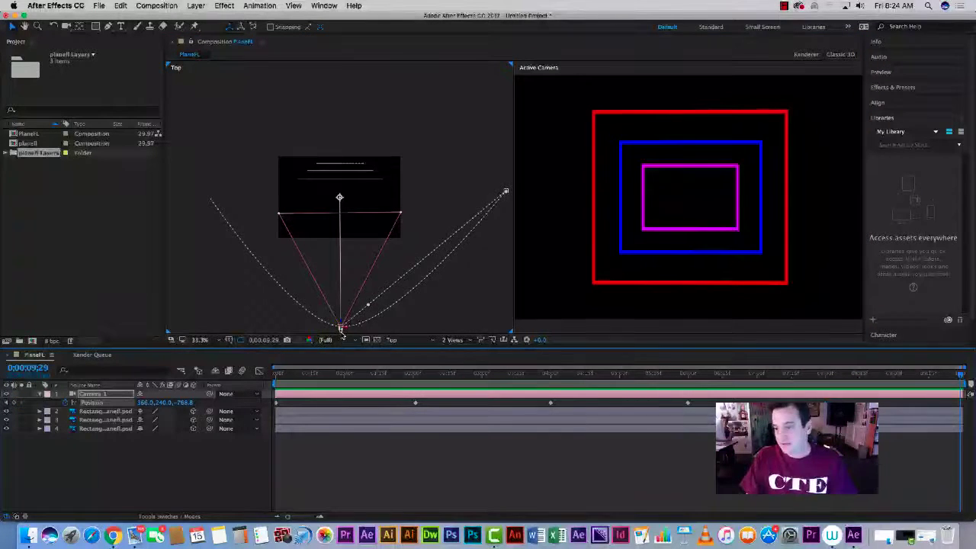
{"action": "left_click", "coordinate": [341, 332]}
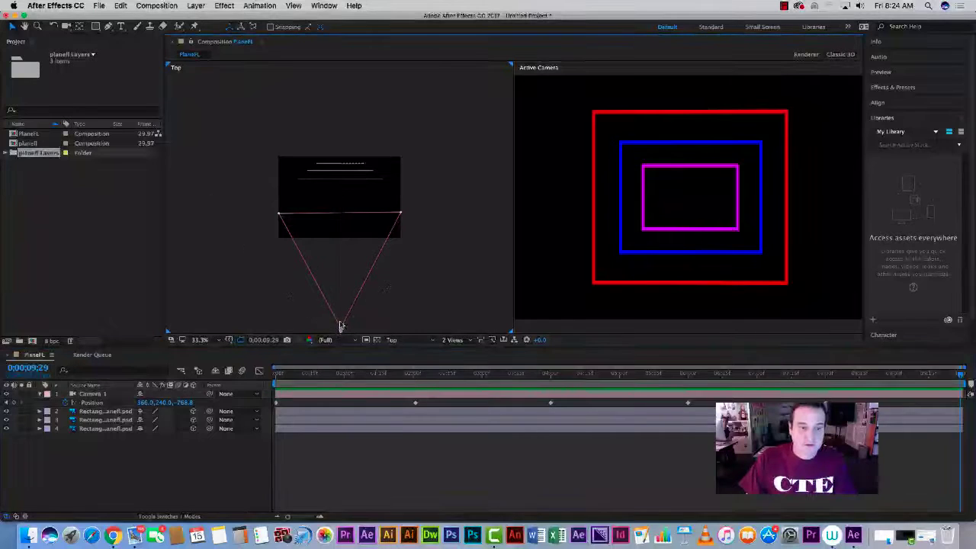
{"action": "left_click", "coordinate": [341, 329]}
{"action": "left_click_drag", "start_coordinate": [341, 328], "coordinate": [338, 318]}
{"action": "left_click_drag", "start_coordinate": [342, 266], "coordinate": [339, 260]}
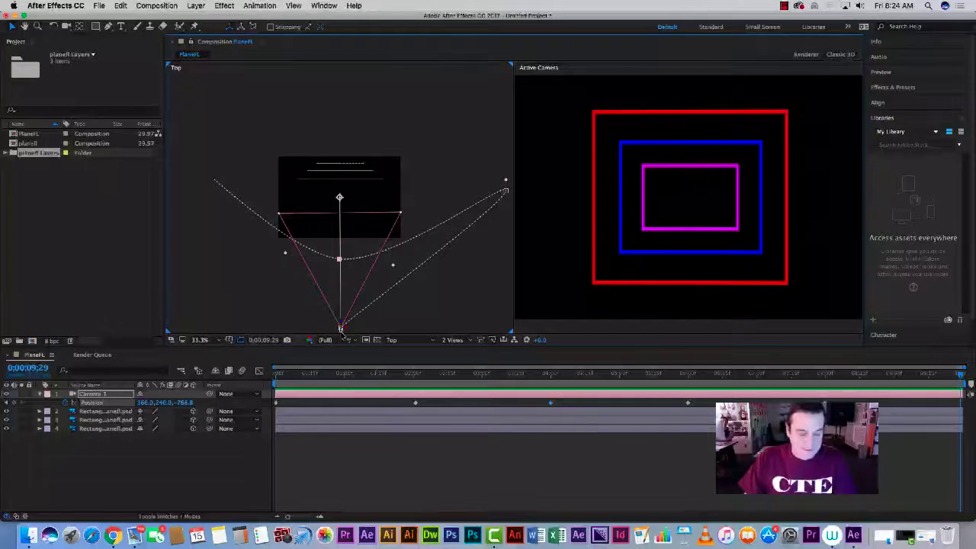
{"action": "left_click", "coordinate": [341, 333]}
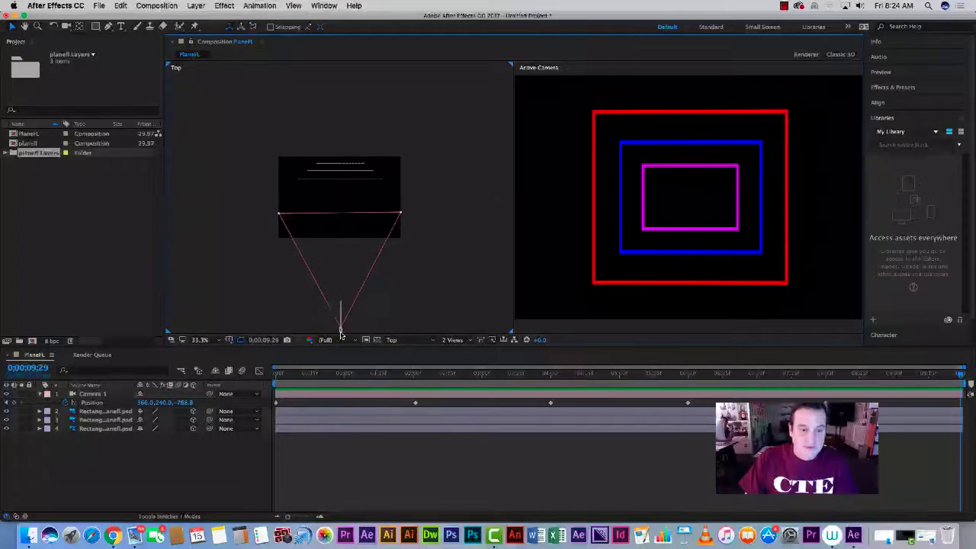
{"action": "left_click", "coordinate": [341, 332]}
{"action": "left_click", "coordinate": [341, 333]}
{"action": "left_click", "coordinate": [341, 332]}
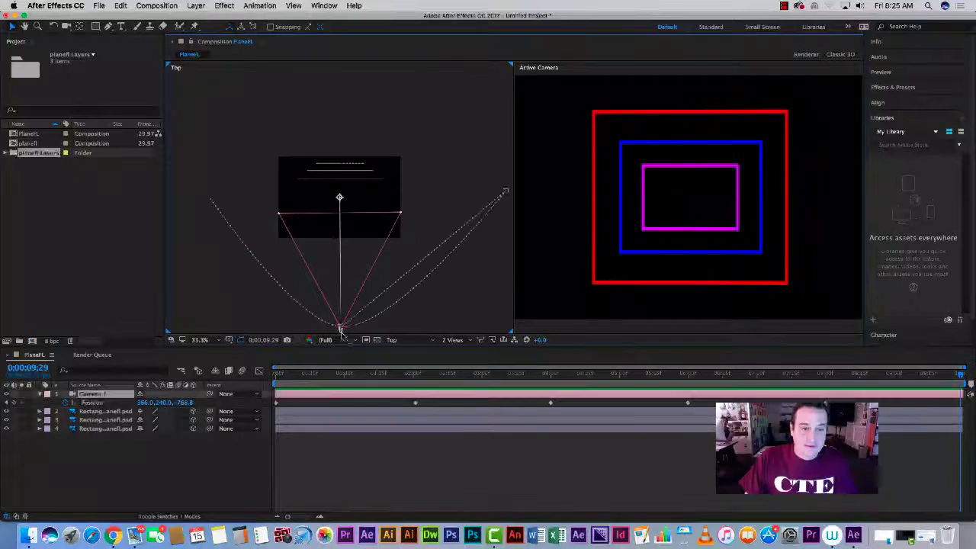
{"action": "left_click", "coordinate": [342, 329]}
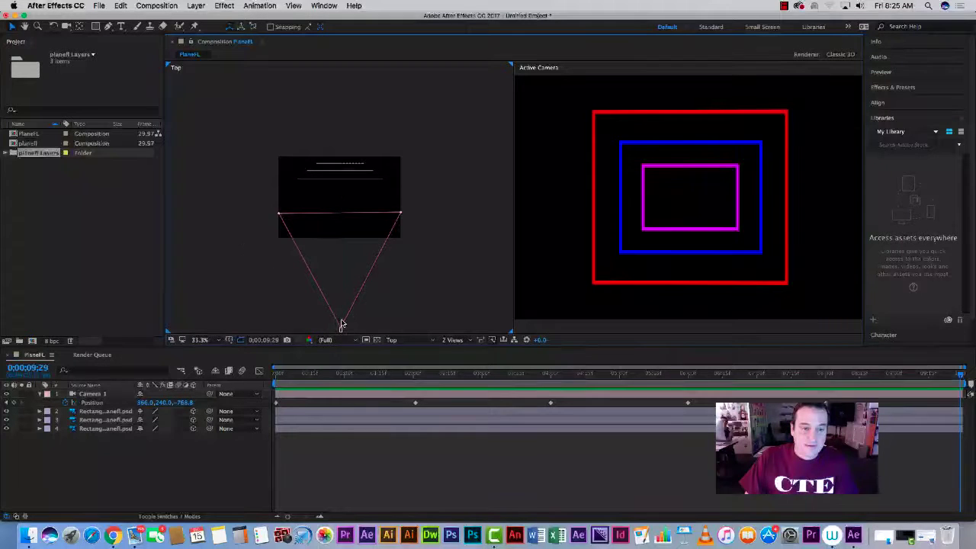
Keyframe the camera at 0;00;09;29 straight forward, just in front of its point of interest in the Top view, and preview the animation.
{"action": "left_click", "coordinate": [341, 326]}
{"action": "left_click_drag", "start_coordinate": [341, 287], "coordinate": [340, 190]}
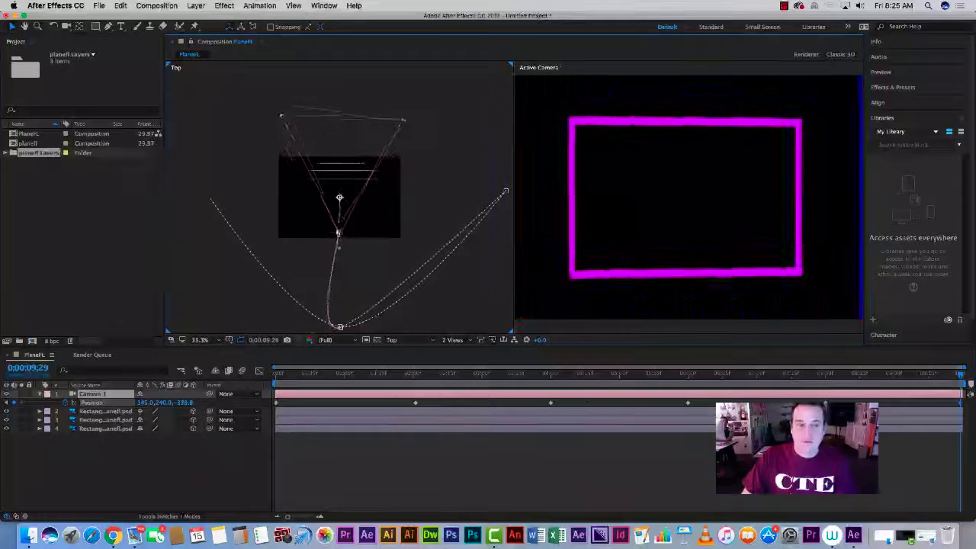
{"action": "left_click_drag", "start_coordinate": [339, 231], "coordinate": [340, 211]}
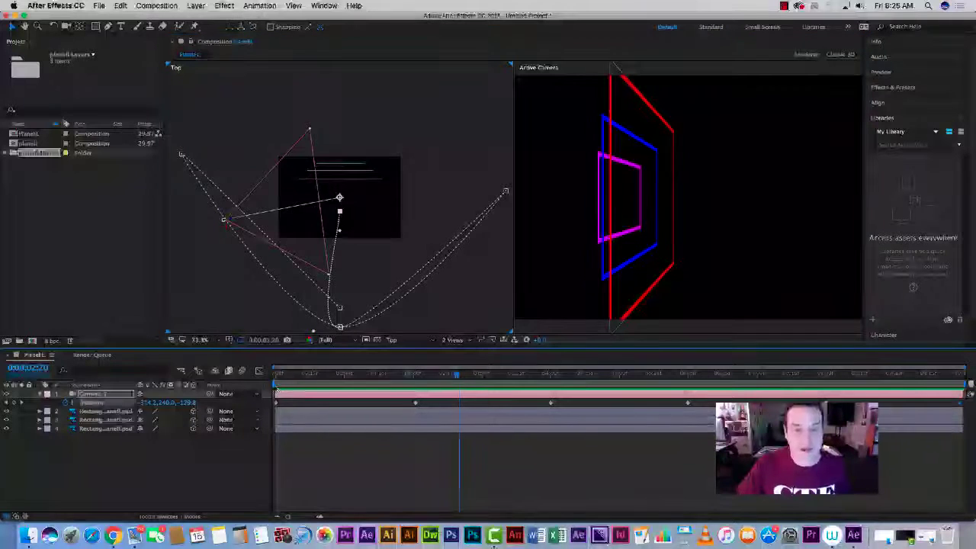
{"action": "key", "text": "space"}
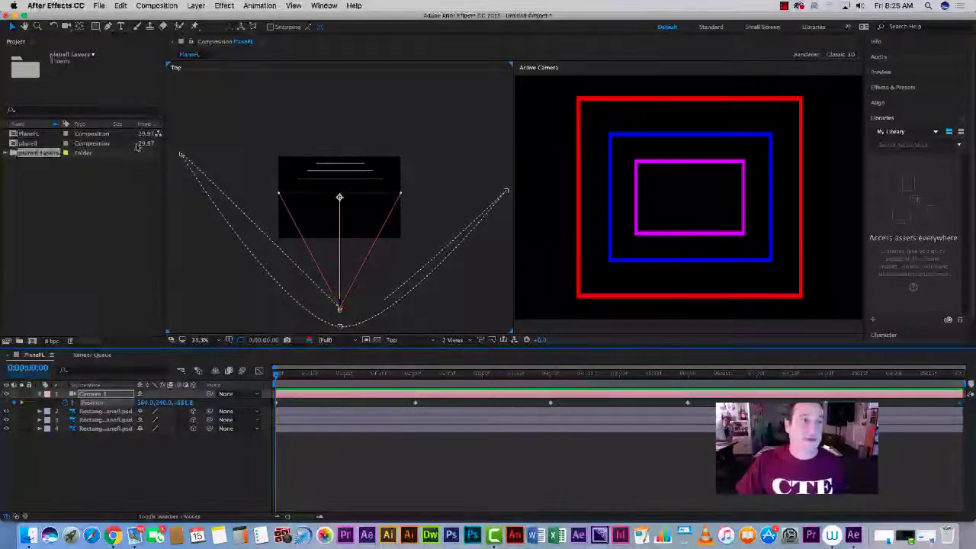
Save the project as PlaneFL in the Documents folder, replacing the existing file of that name.
{"action": "left_click", "coordinate": [99, 6]}
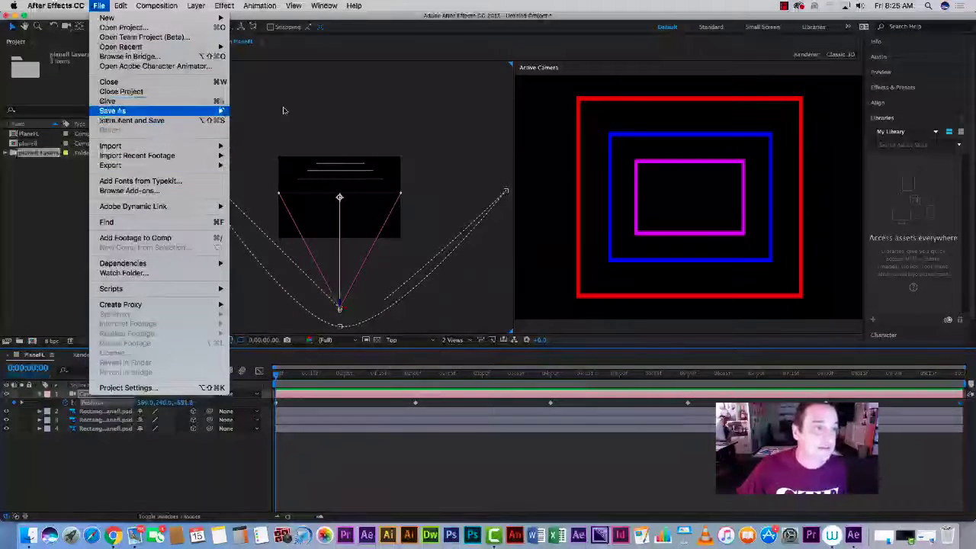
{"action": "mouse_move", "coordinate": [221, 111]}
{"action": "left_click", "coordinate": [283, 111]}
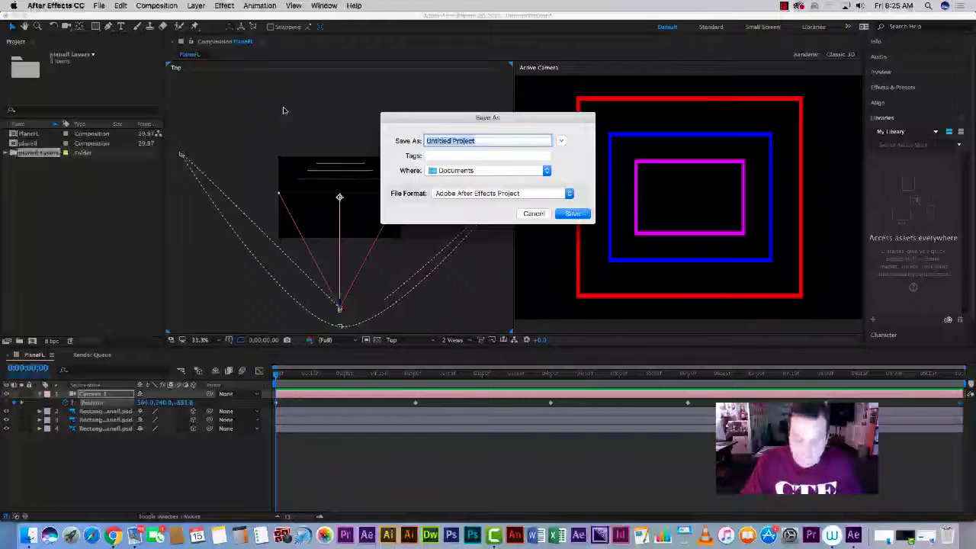
{"action": "type", "text": "PlaneFL"}
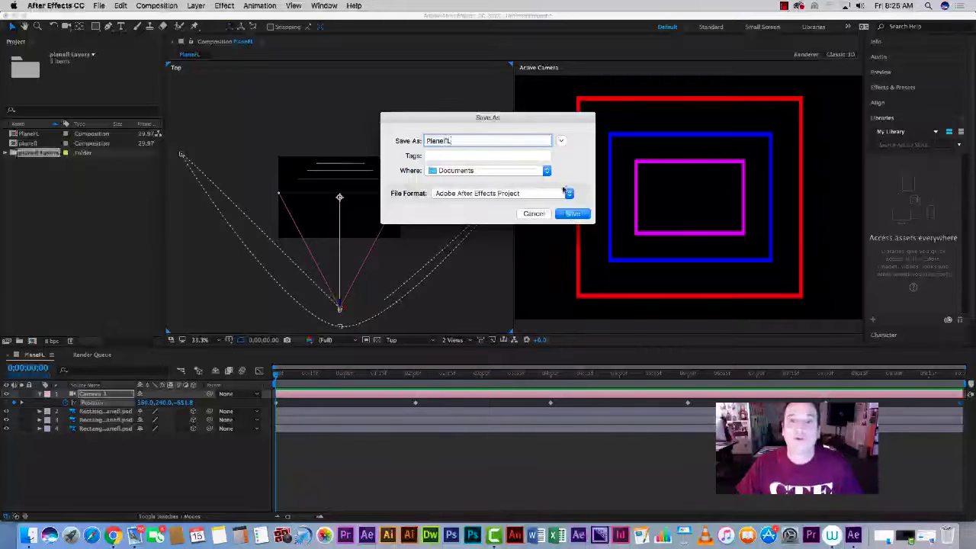
{"action": "key", "text": "Return"}
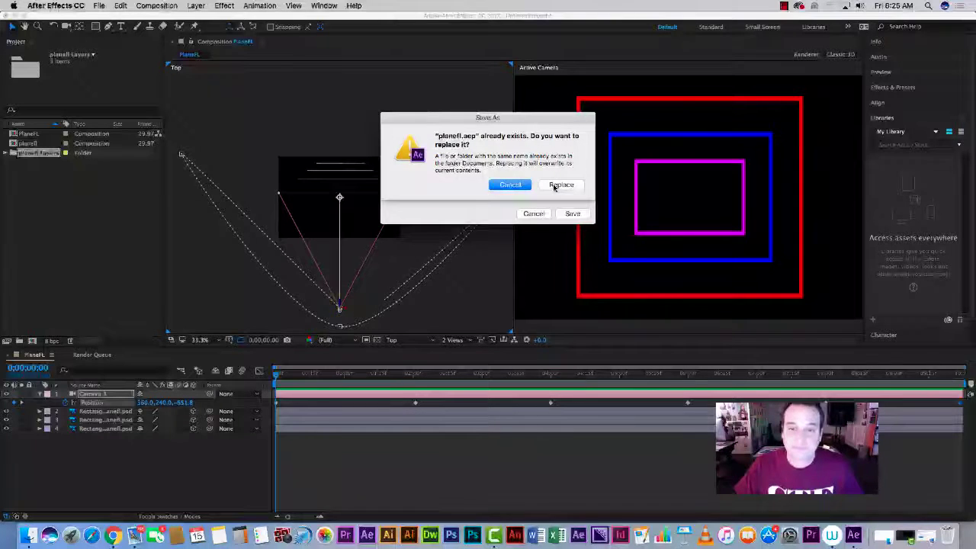
{"action": "left_click", "coordinate": [561, 185]}
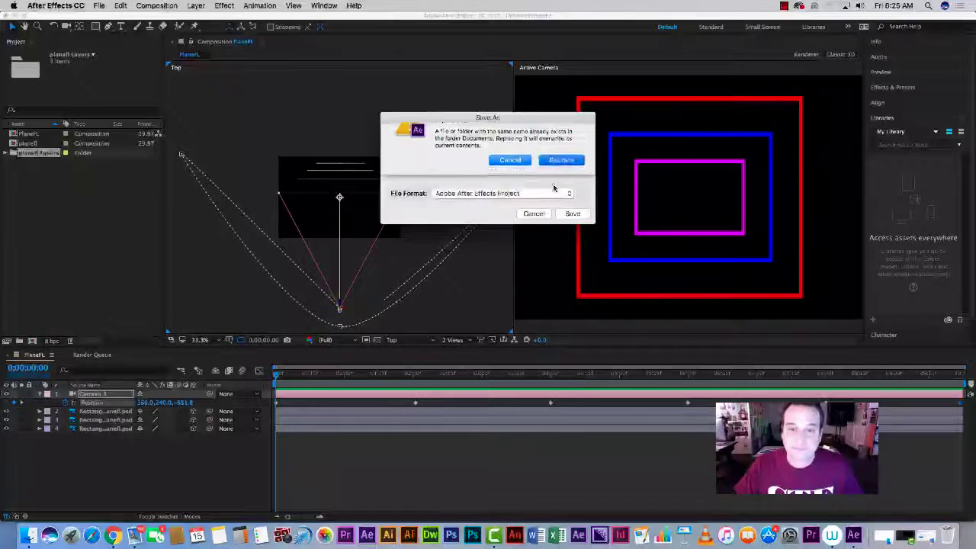
{"action": "left_click", "coordinate": [784, 6]}
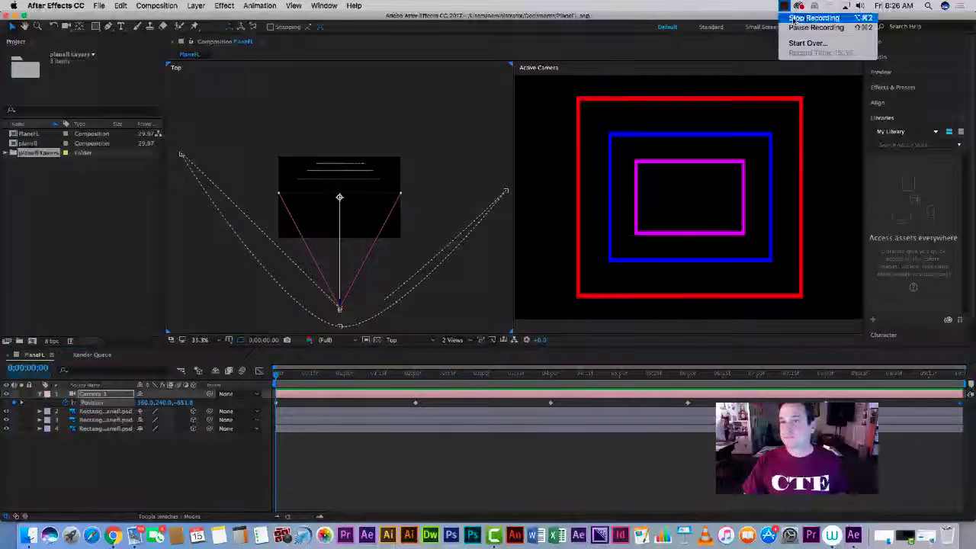